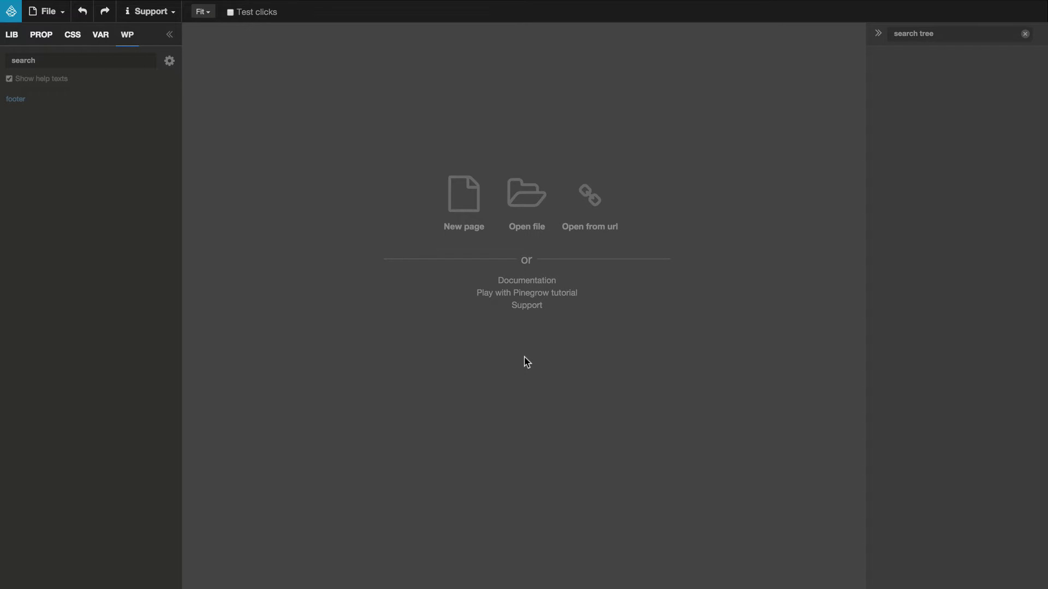
# - Open index.html from the structure_course theme folder in the editor
pyautogui.click(527, 205)
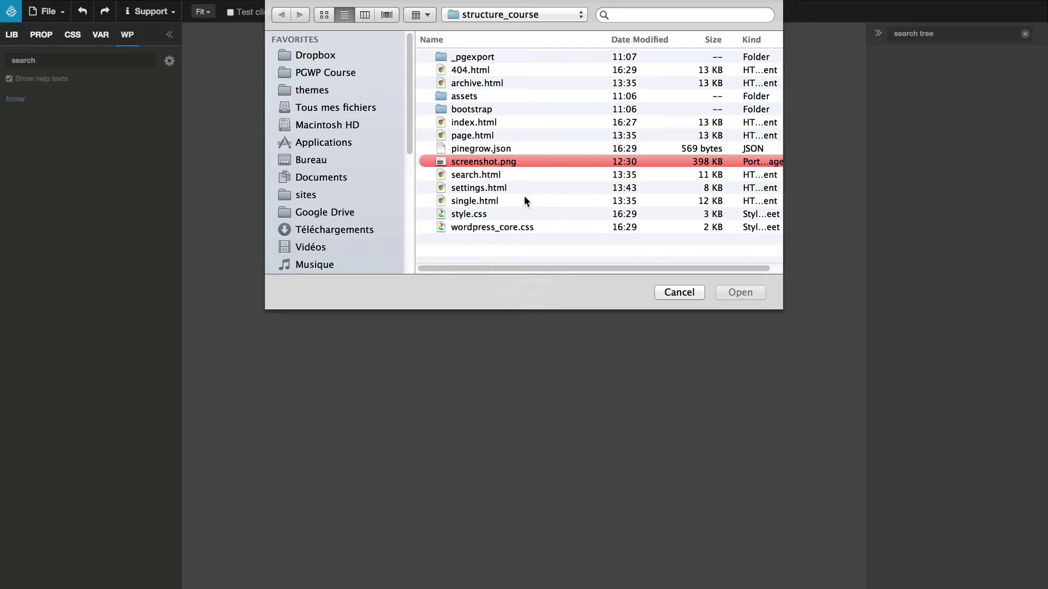
pyautogui.click(476, 70)
pyautogui.click(489, 122)
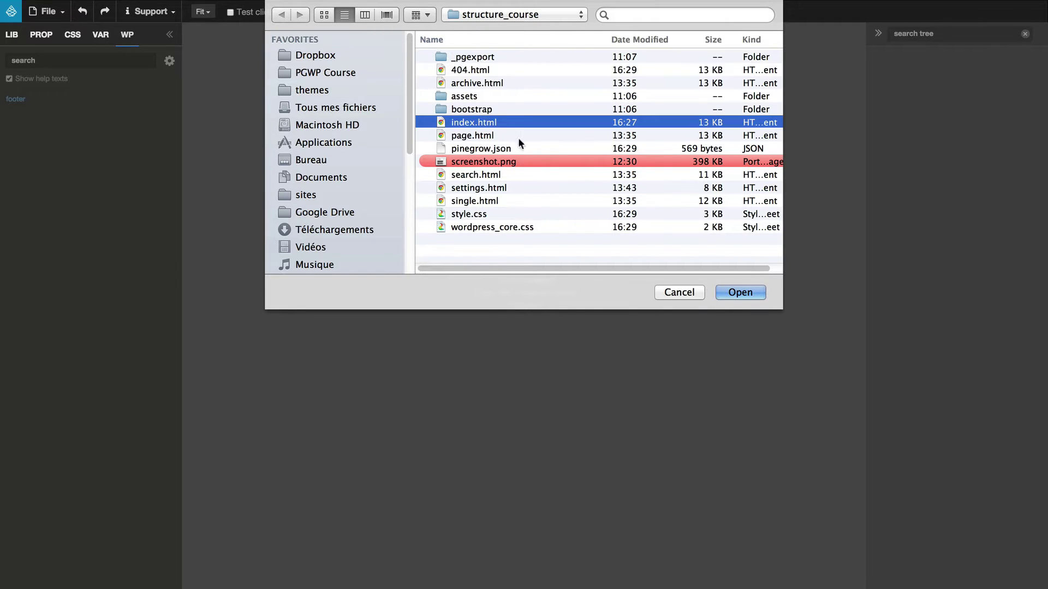
pyautogui.click(740, 292)
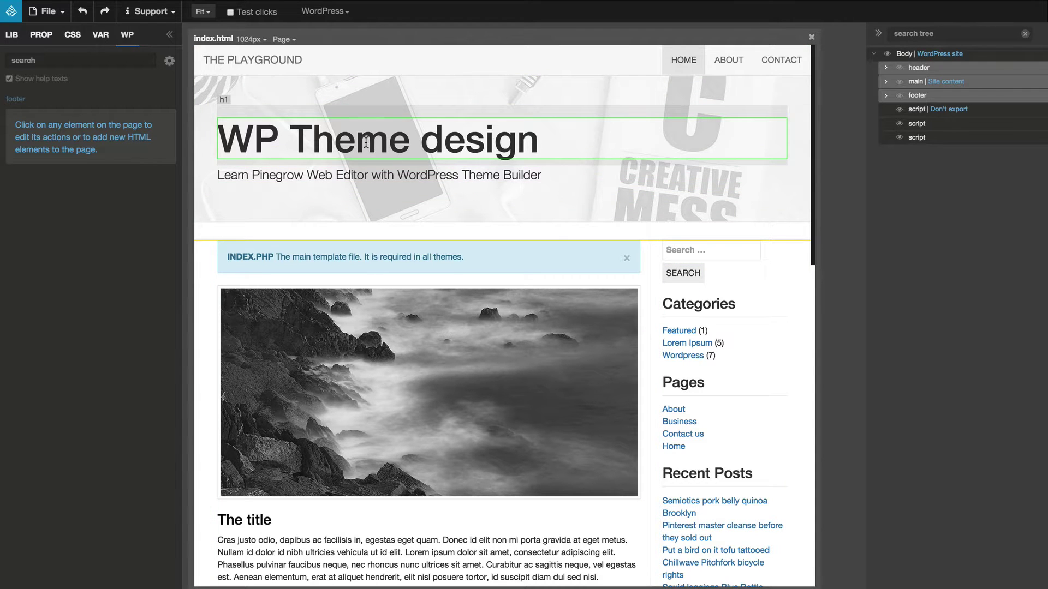
# - Open the 404.html template alongside index.html
pyautogui.click(50, 11)
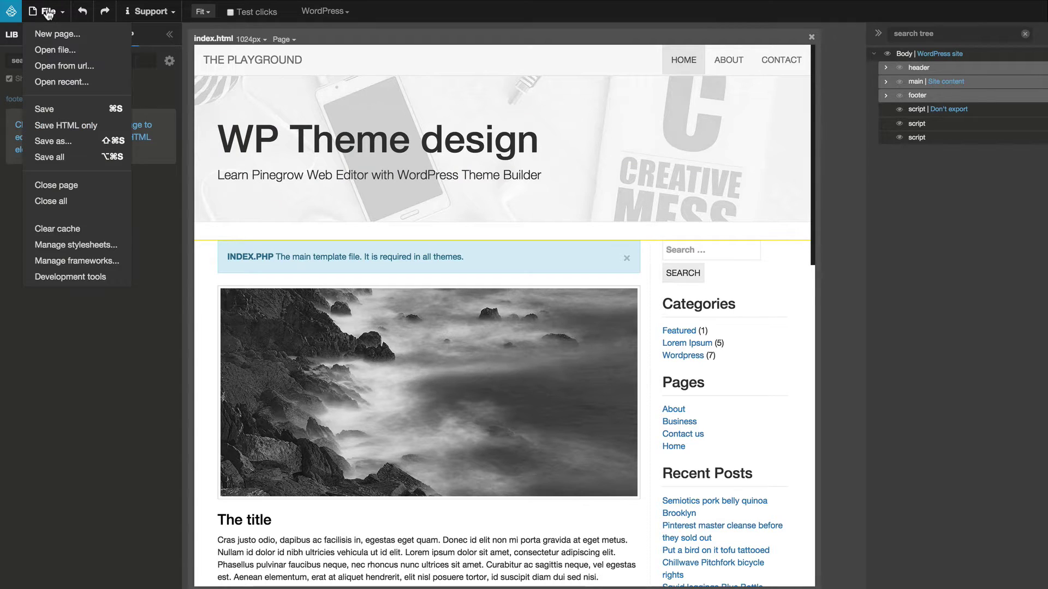
pyautogui.click(55, 50)
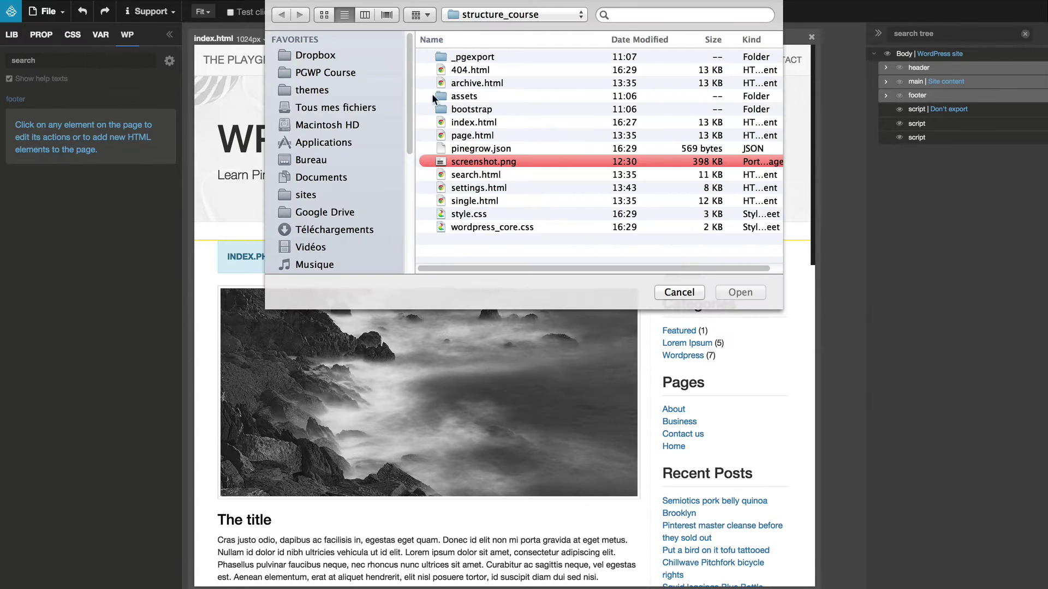
pyautogui.click(471, 69)
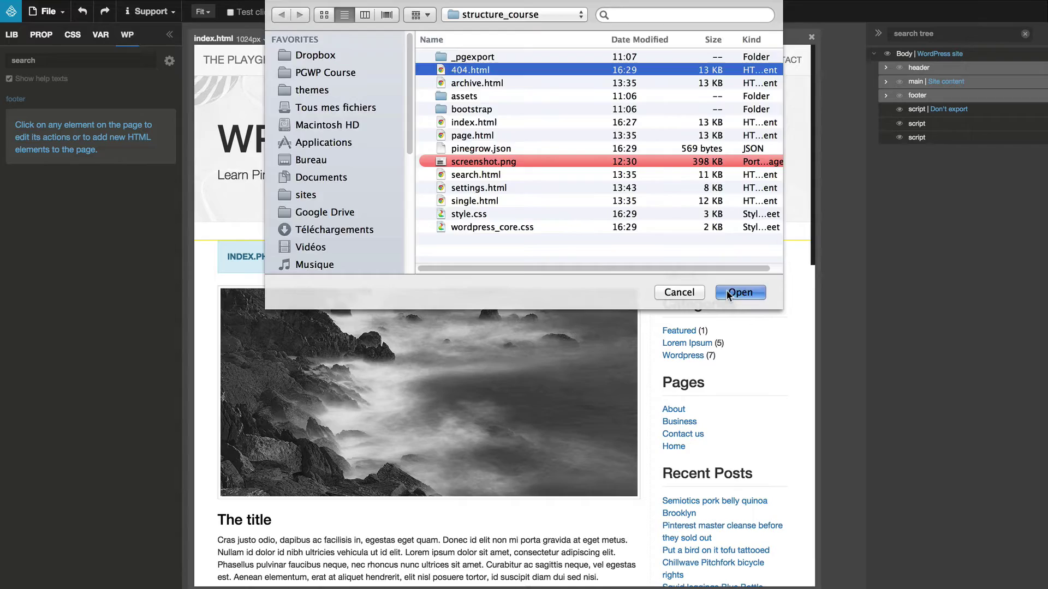
pyautogui.click(740, 293)
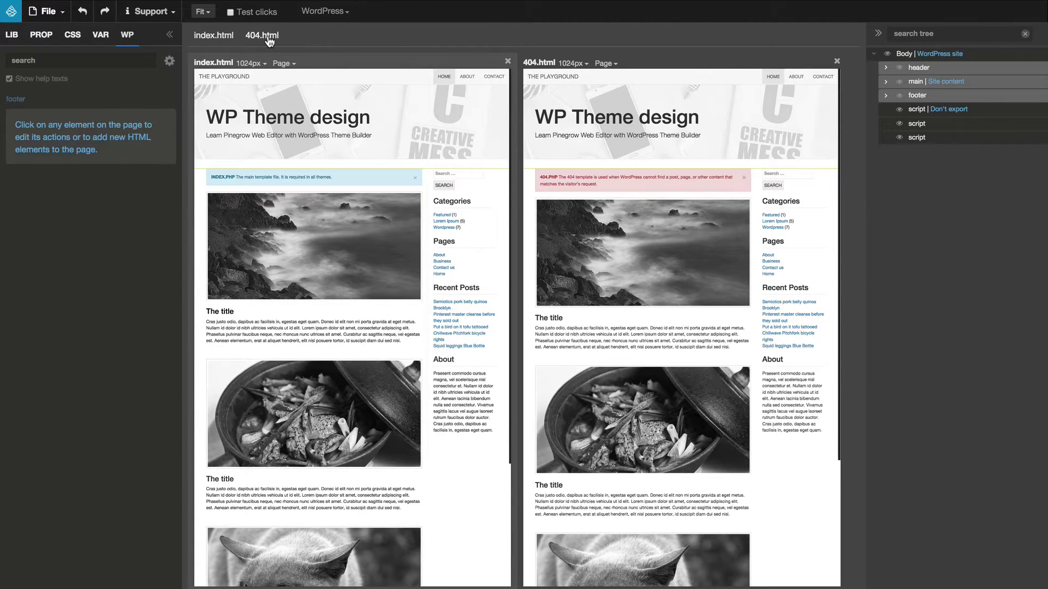
# - With 404.html showing, open the archive.html template as well
pyautogui.click(262, 36)
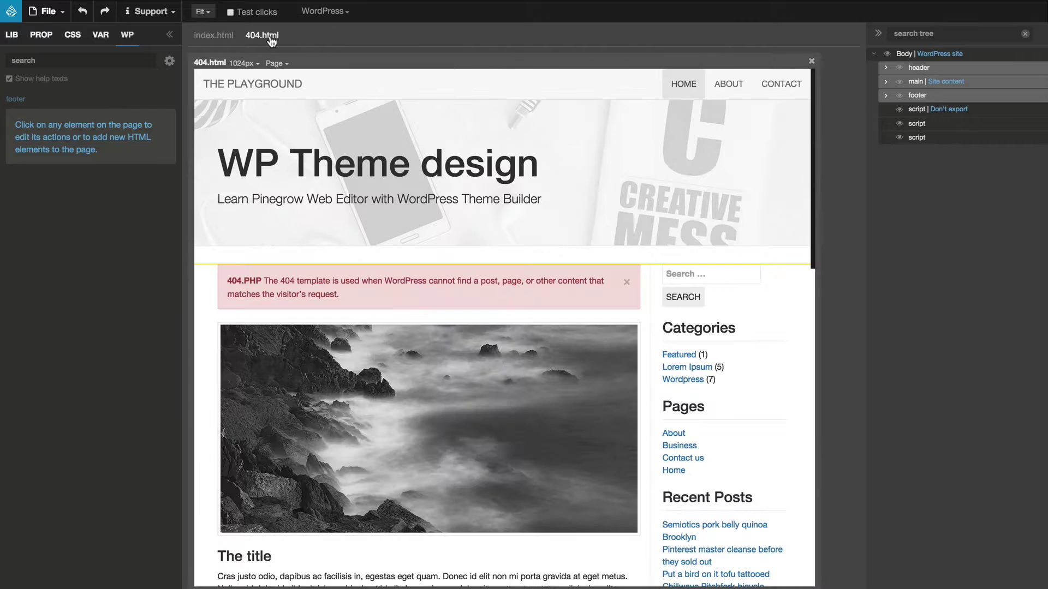
pyautogui.click(41, 11)
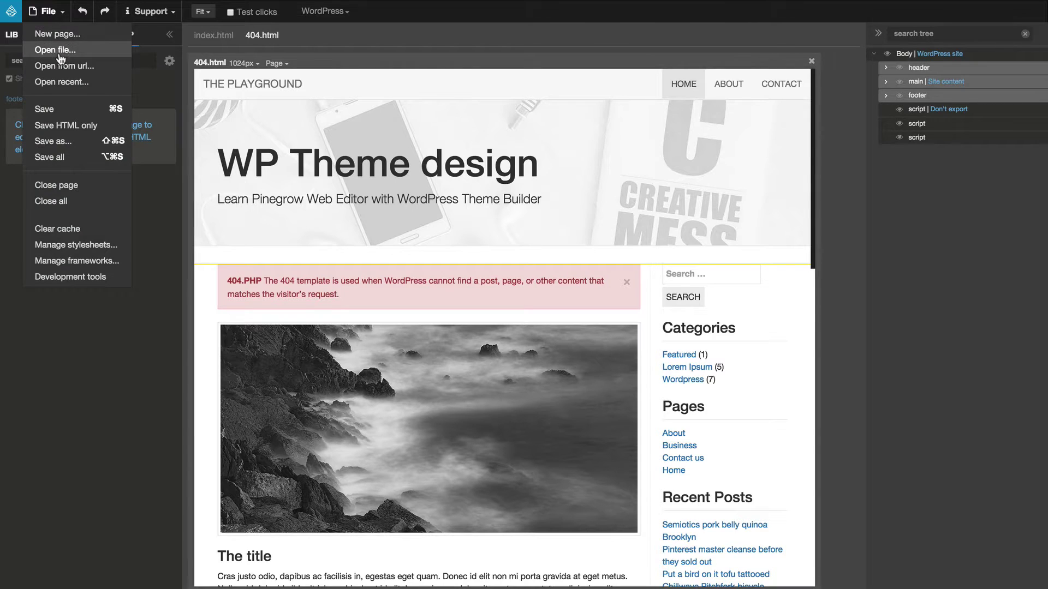
pyautogui.click(61, 59)
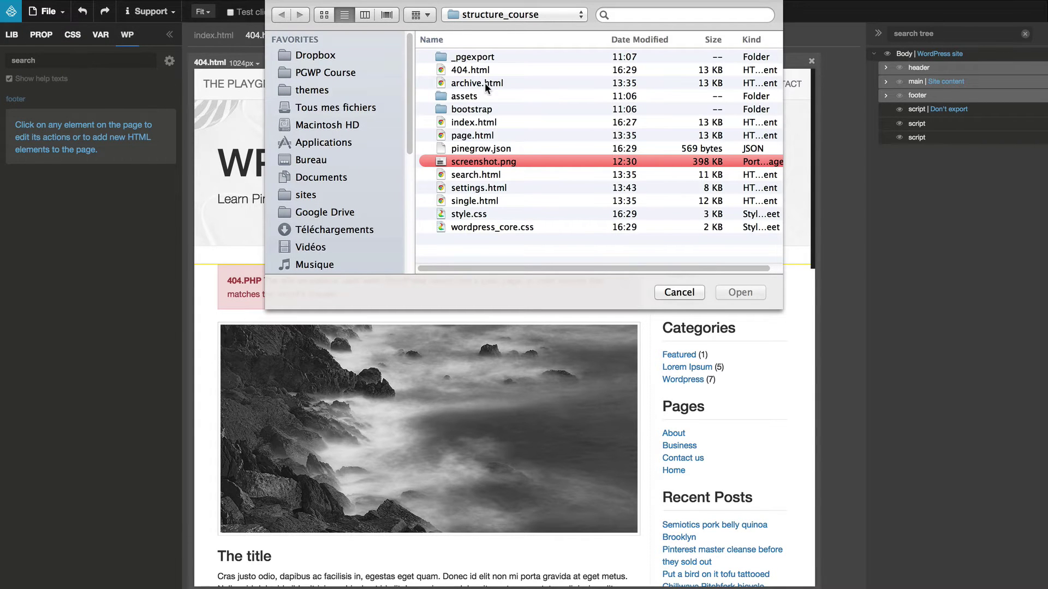
pyautogui.click(477, 83)
pyautogui.click(738, 293)
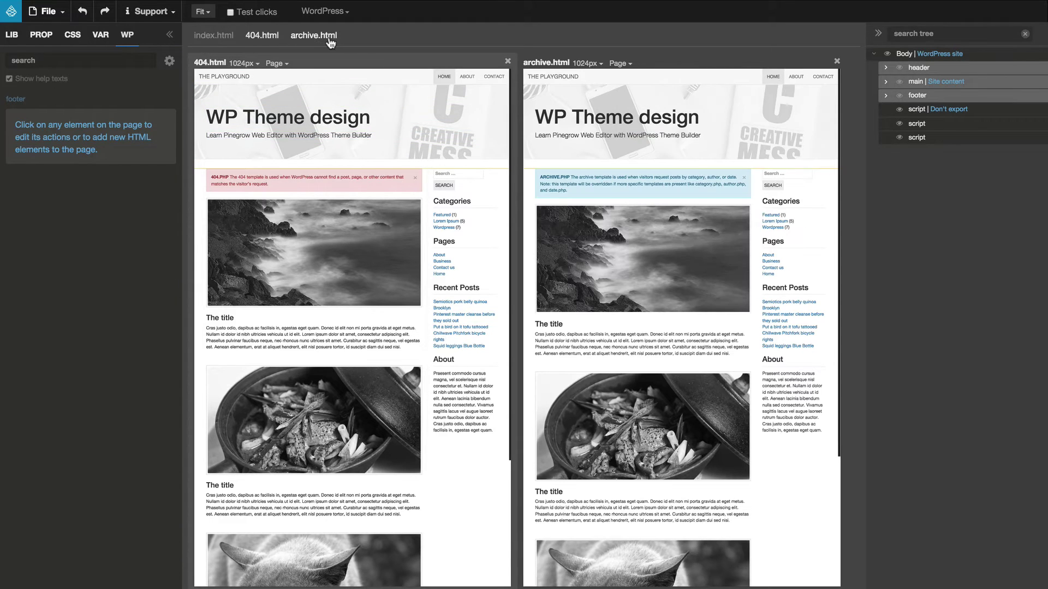
# - From the archive.html tab, open the page.html template
pyautogui.click(314, 35)
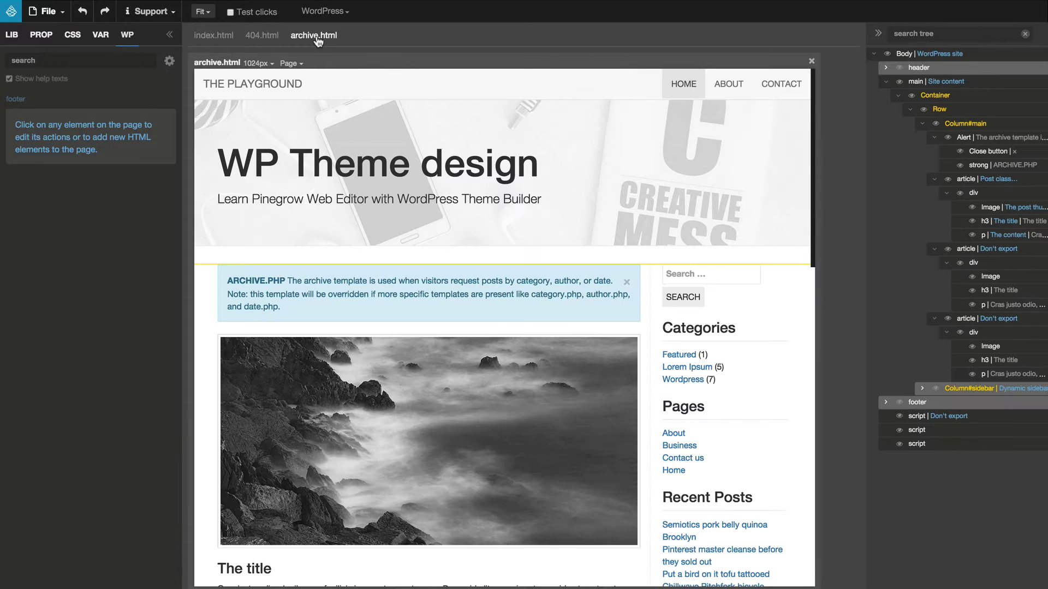
pyautogui.click(49, 11)
pyautogui.click(56, 46)
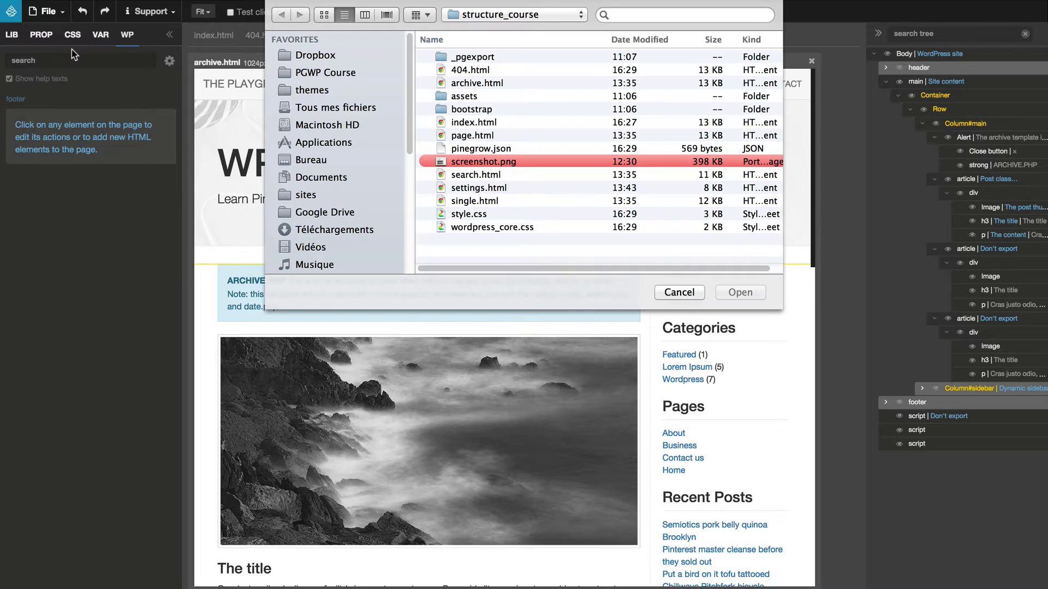
pyautogui.click(482, 136)
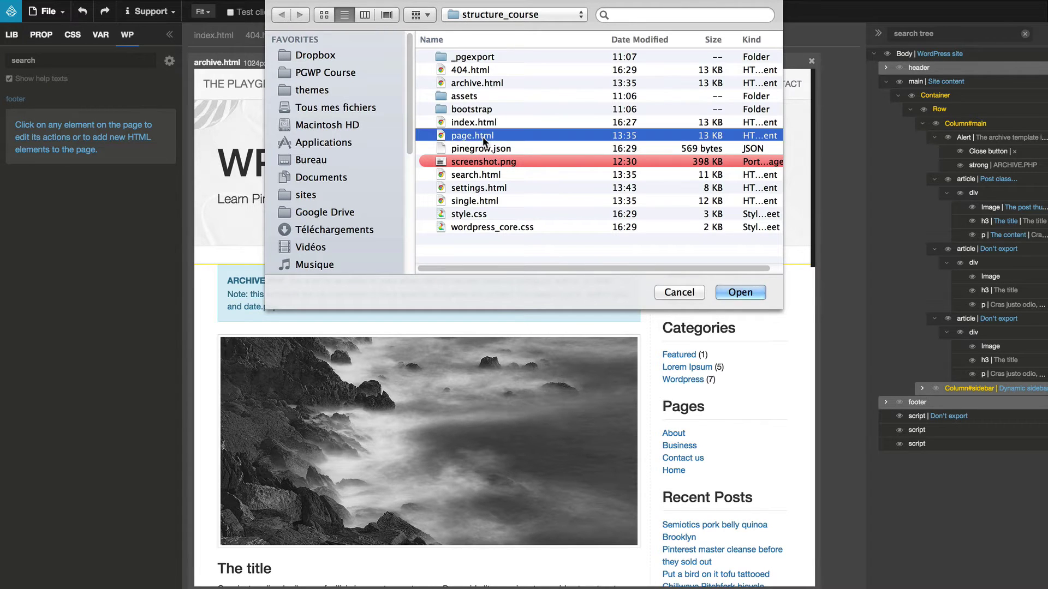
pyautogui.click(740, 293)
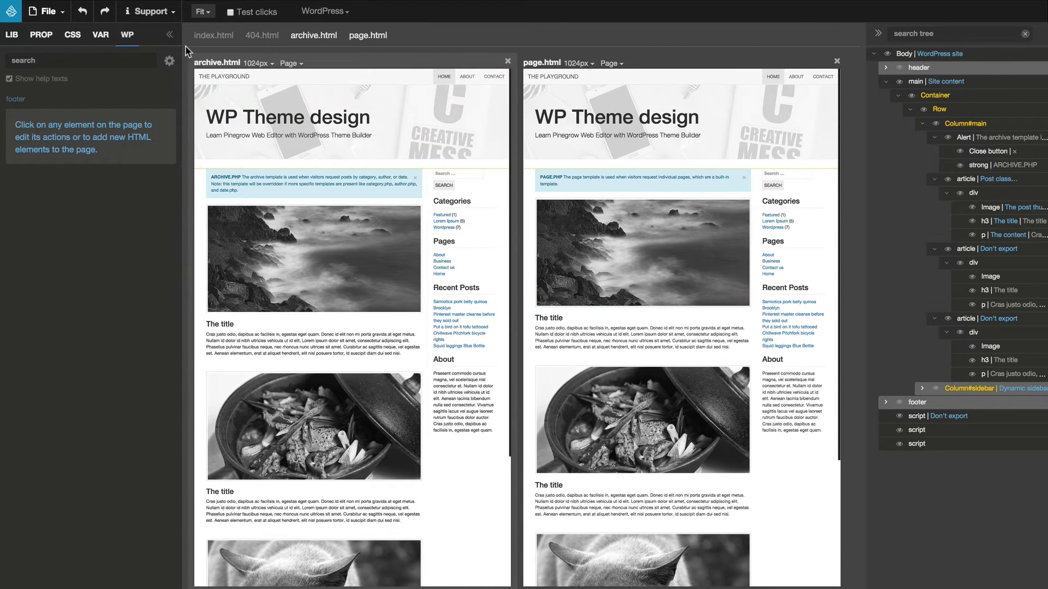
# - From the page.html tab, open the search.html template
pyautogui.click(367, 36)
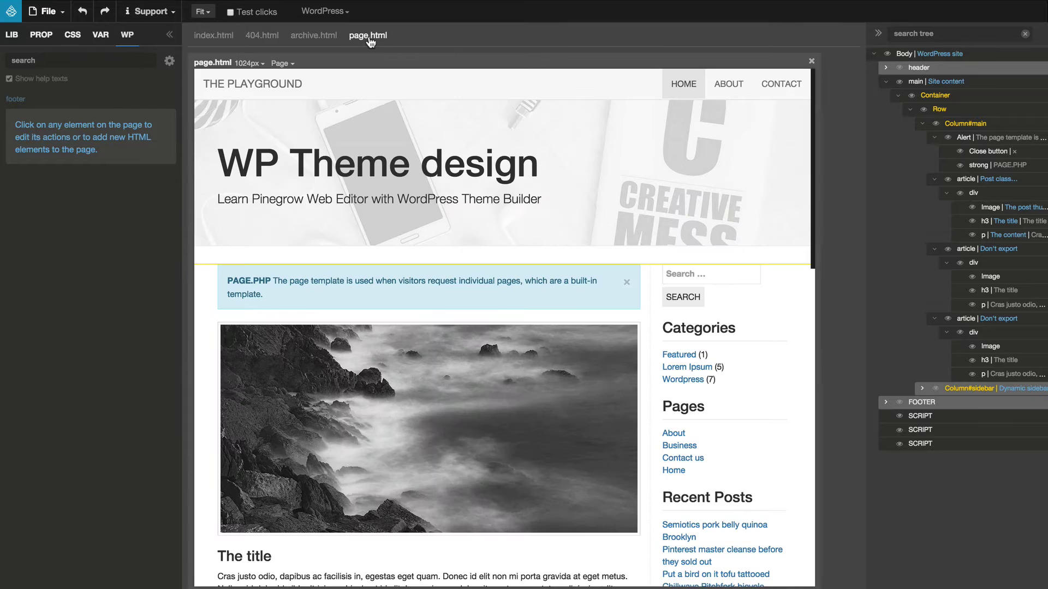
pyautogui.click(48, 12)
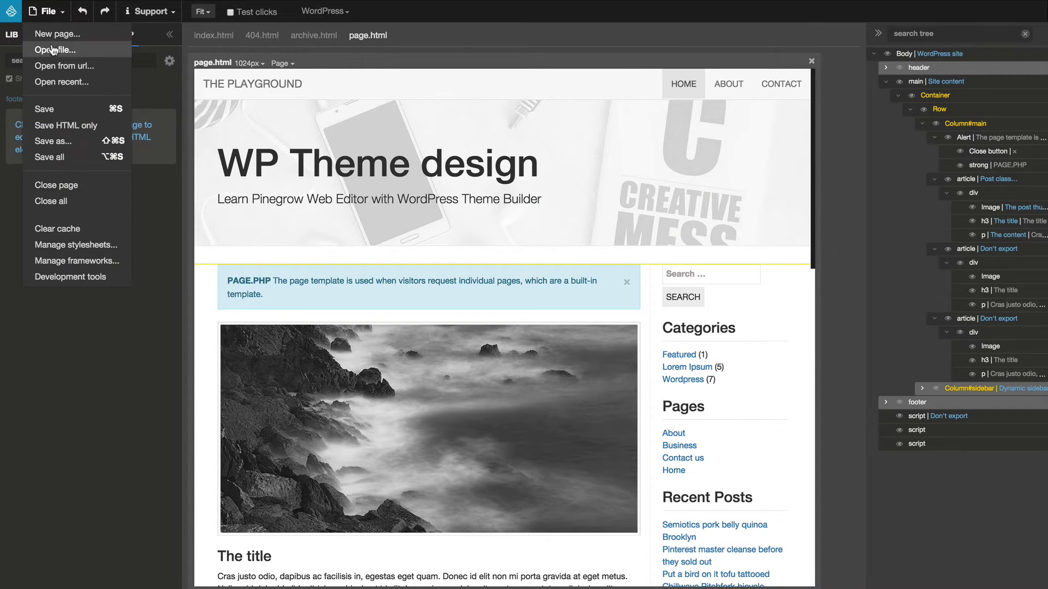
pyautogui.click(54, 50)
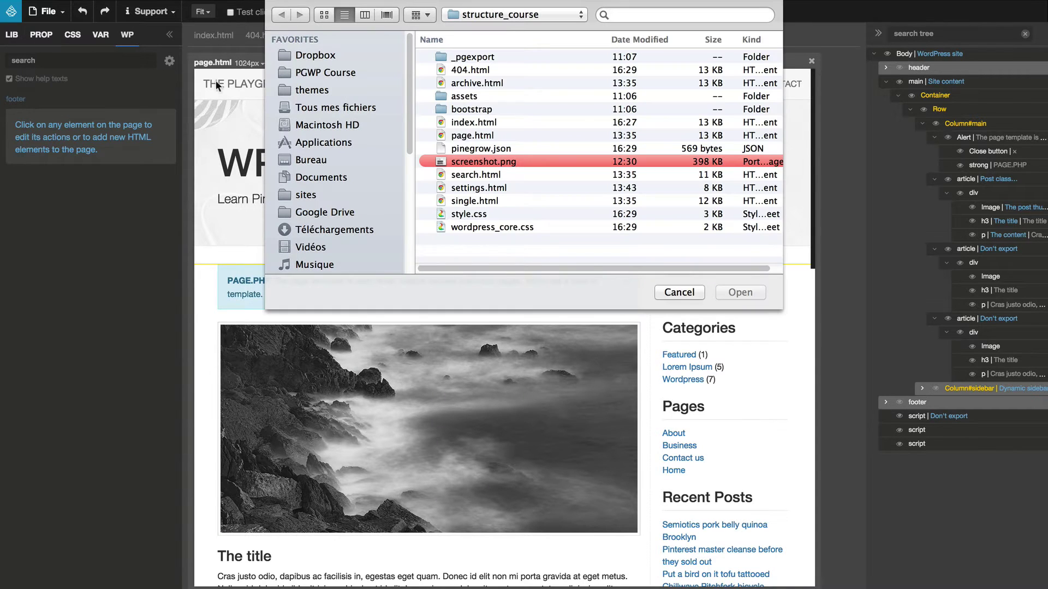
pyautogui.click(477, 174)
pyautogui.click(737, 291)
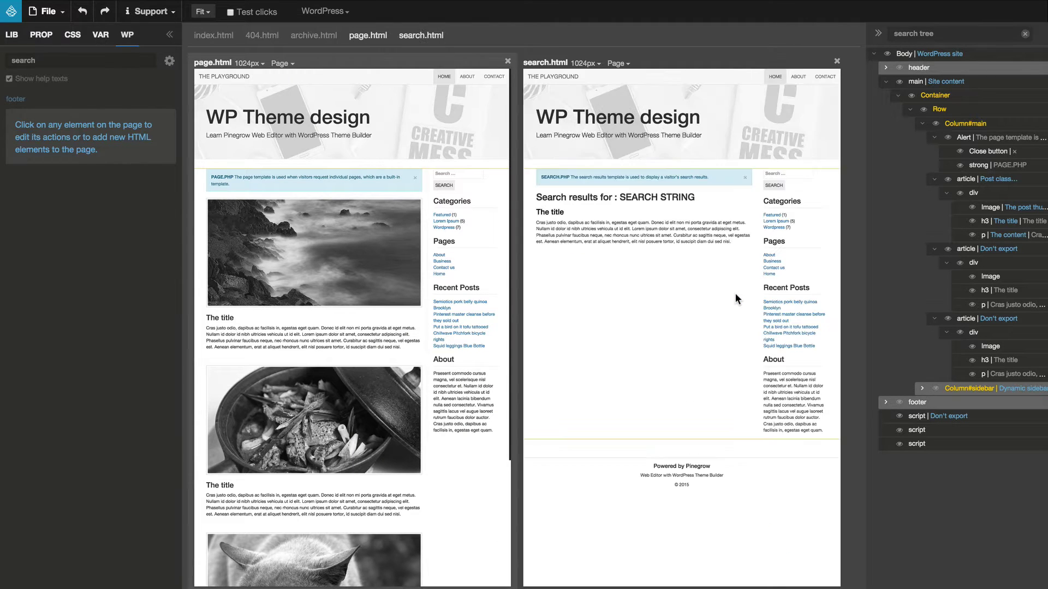
# - From the search.html tab, open the single.html template
pyautogui.click(420, 35)
pyautogui.click(47, 12)
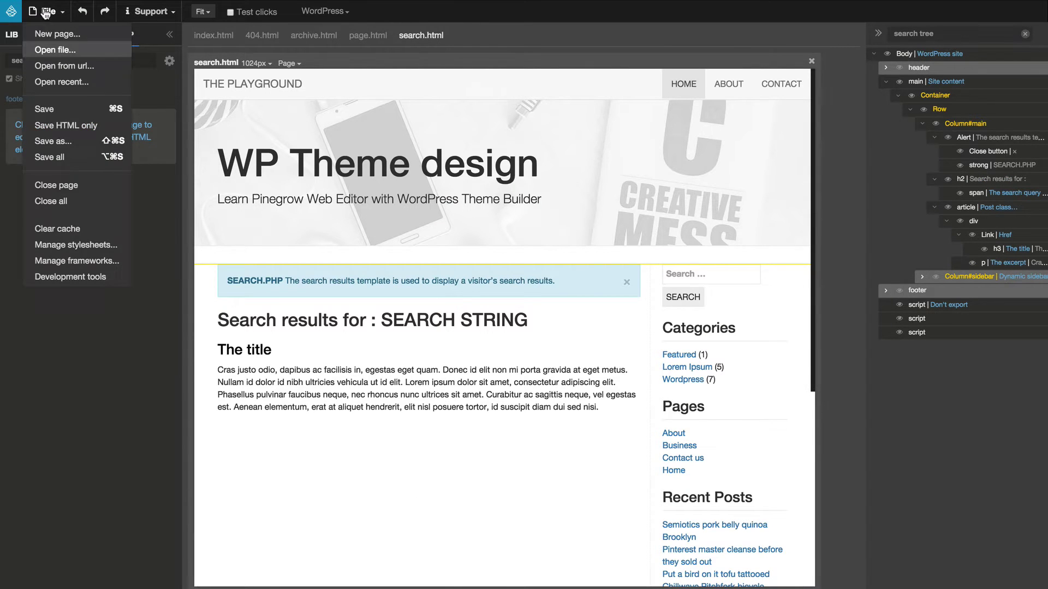
pyautogui.click(55, 49)
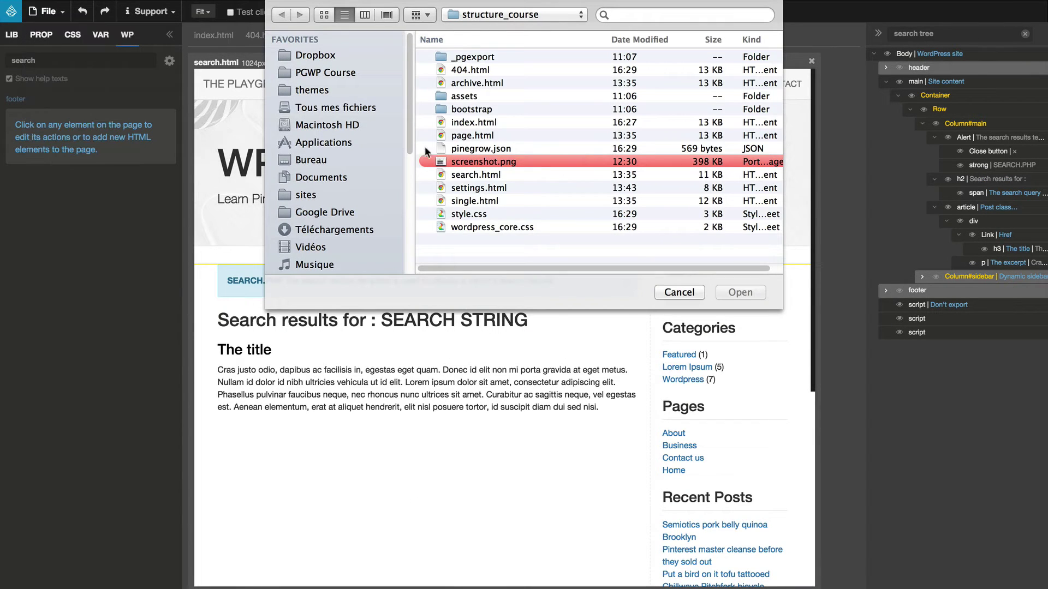
pyautogui.click(477, 186)
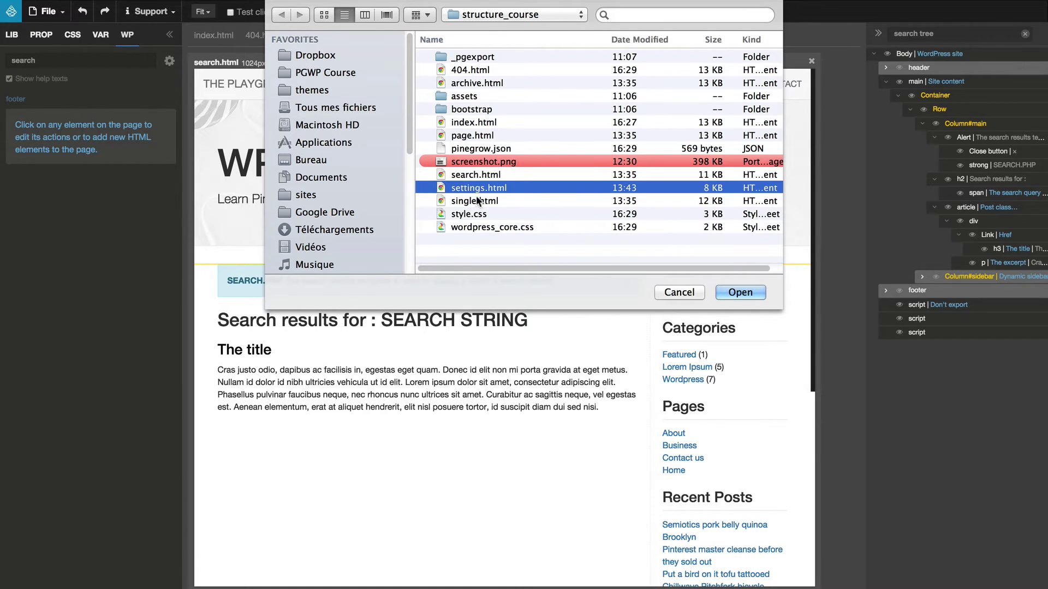
pyautogui.click(475, 200)
pyautogui.click(739, 292)
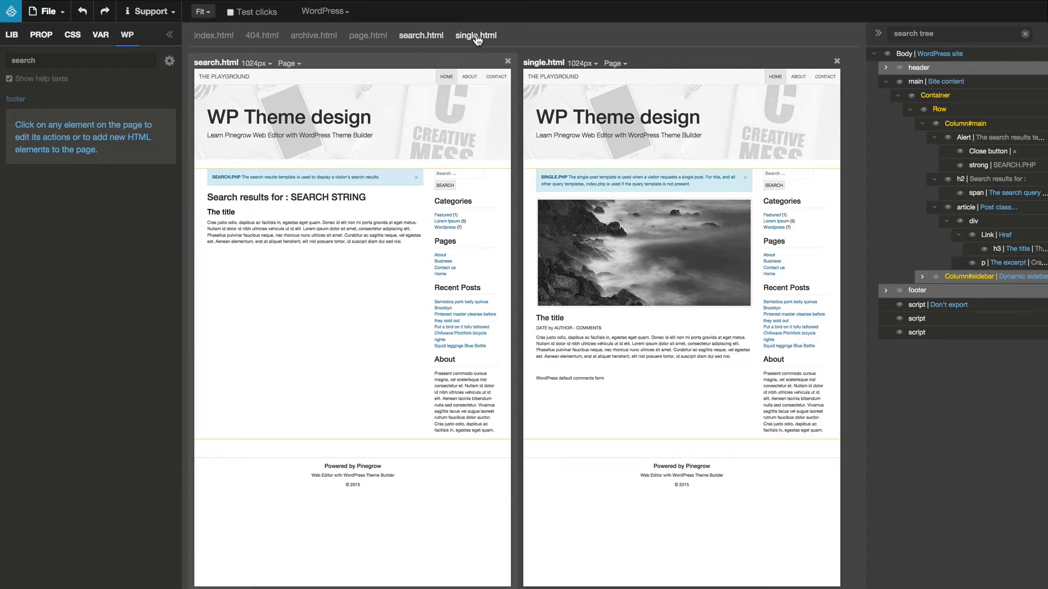
# - From the single.html tab, open the settings.html template
pyautogui.click(477, 36)
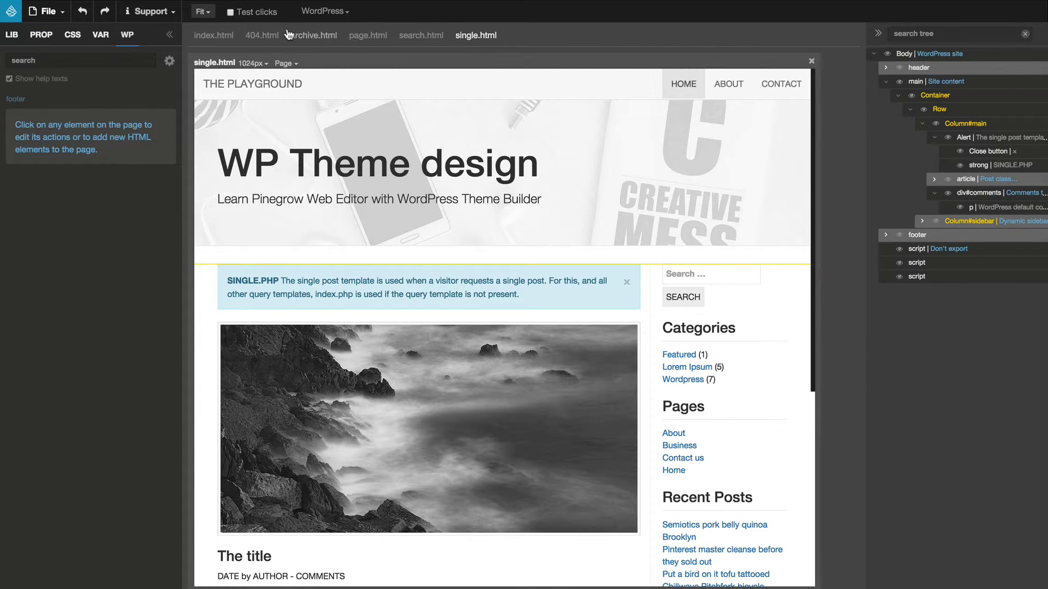
pyautogui.click(49, 11)
pyautogui.click(49, 41)
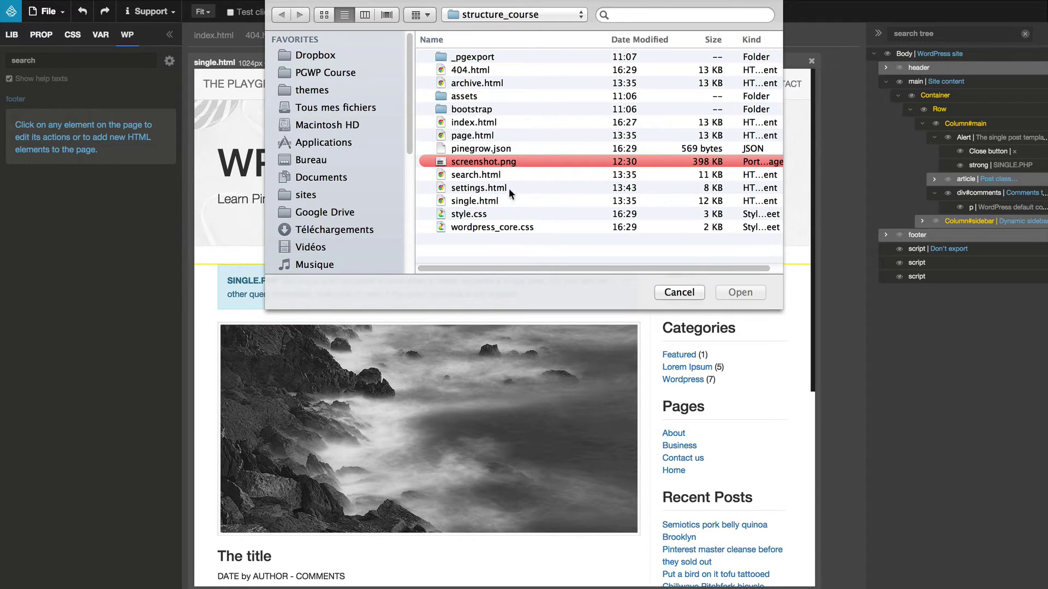
pyautogui.click(478, 187)
pyautogui.click(728, 292)
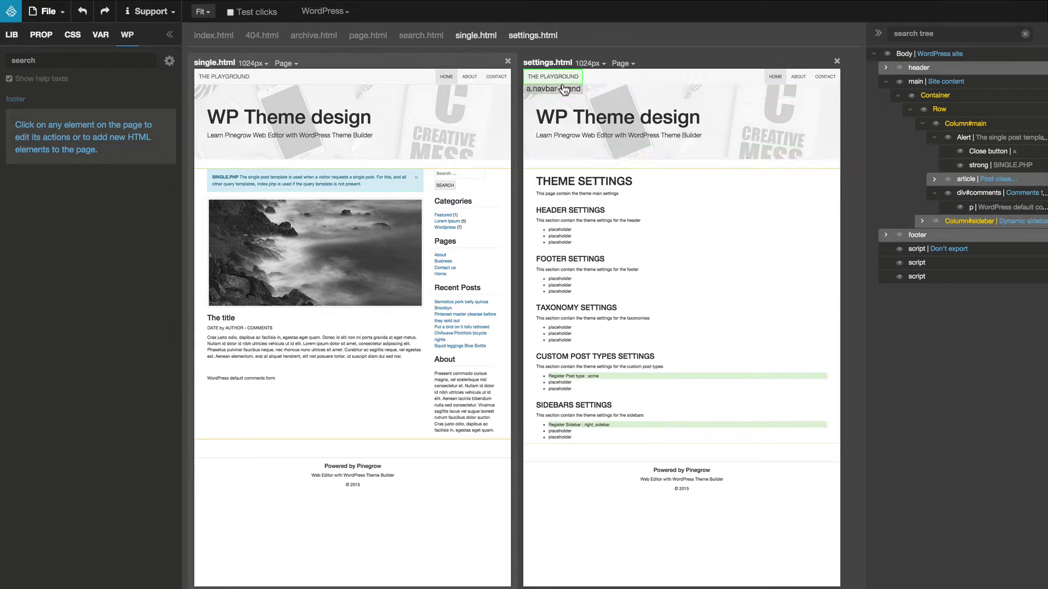
# - Back on index.html, inspect its header and footer elements in the tree
pyautogui.click(213, 35)
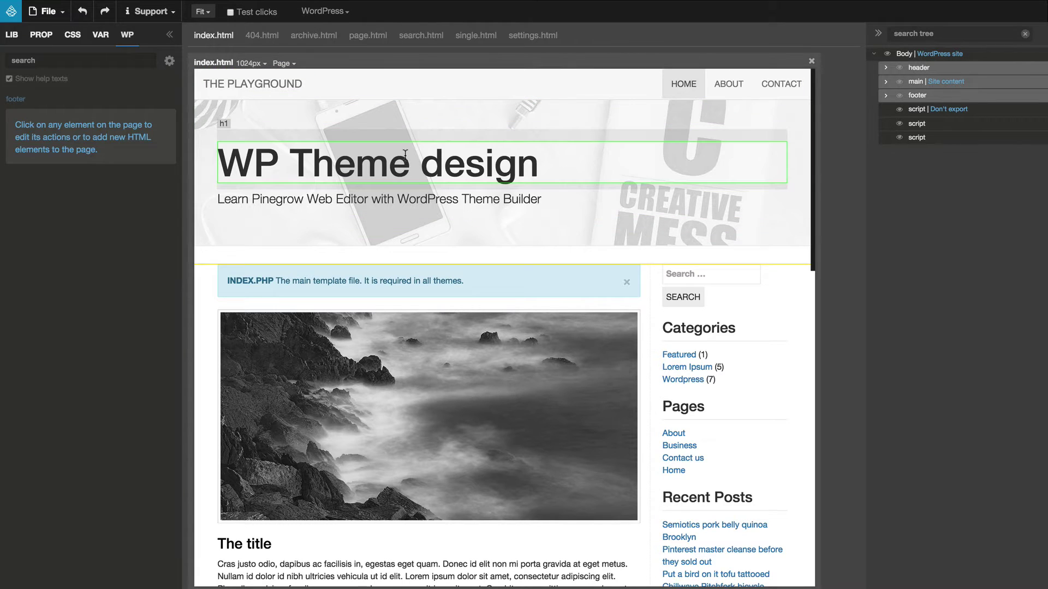
pyautogui.click(965, 67)
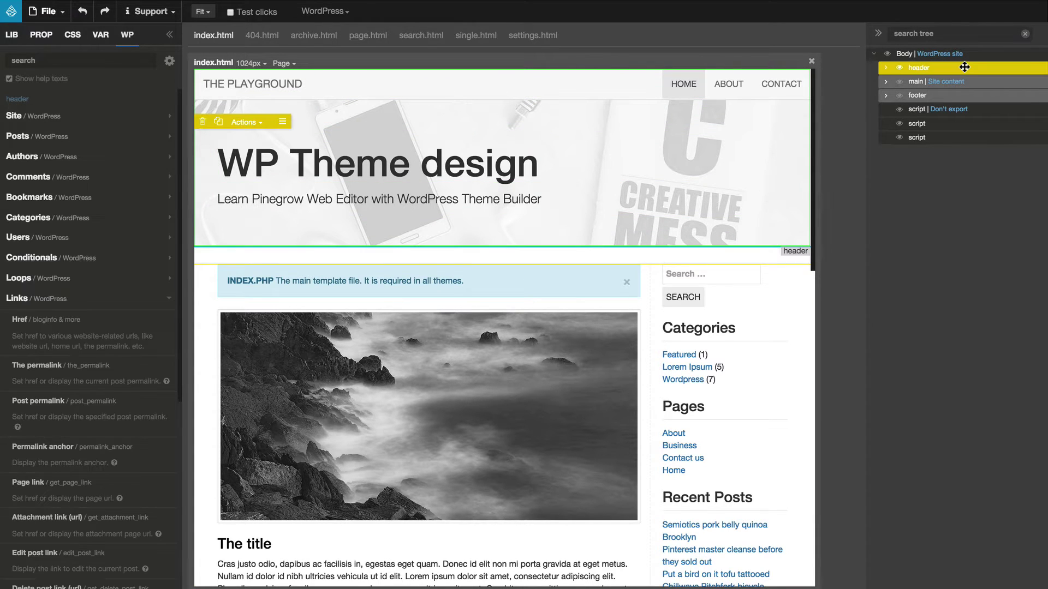
pyautogui.click(953, 96)
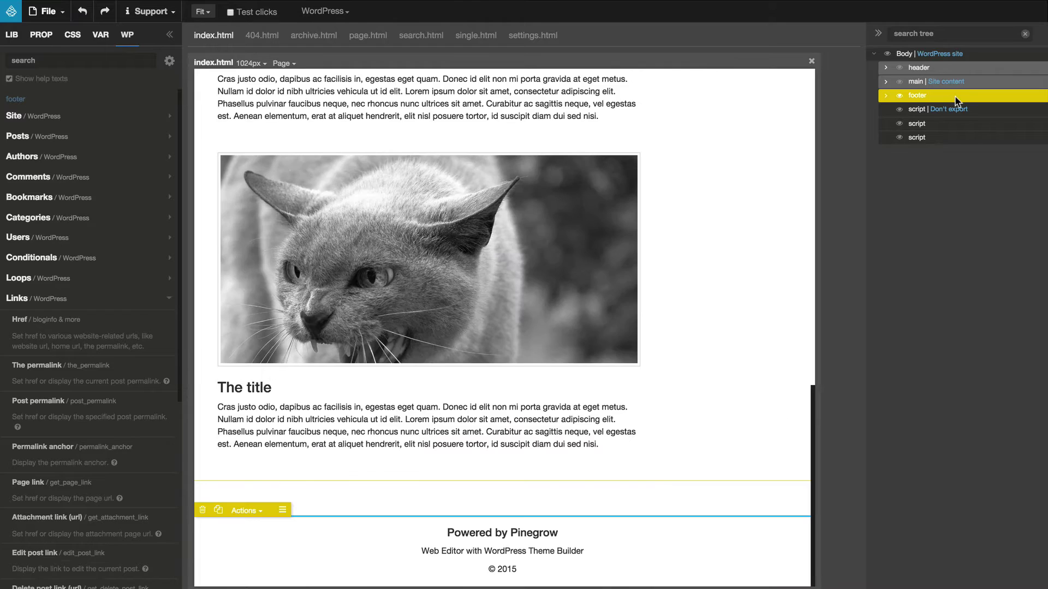
pyautogui.click(946, 67)
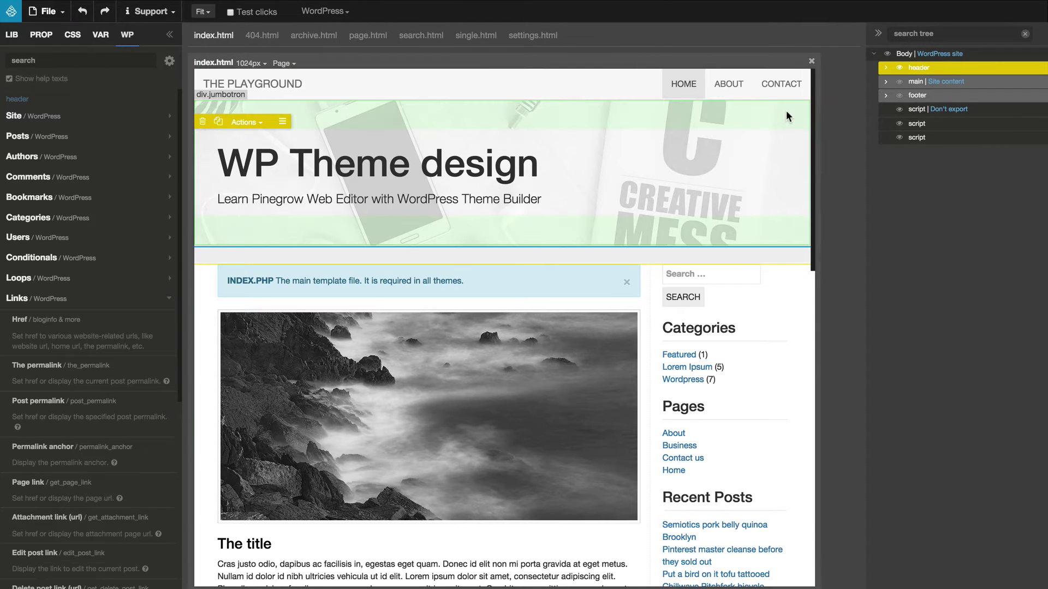
# - Flip through the 404, archive, page, search and single.html templates
pyautogui.click(261, 36)
pyautogui.click(313, 36)
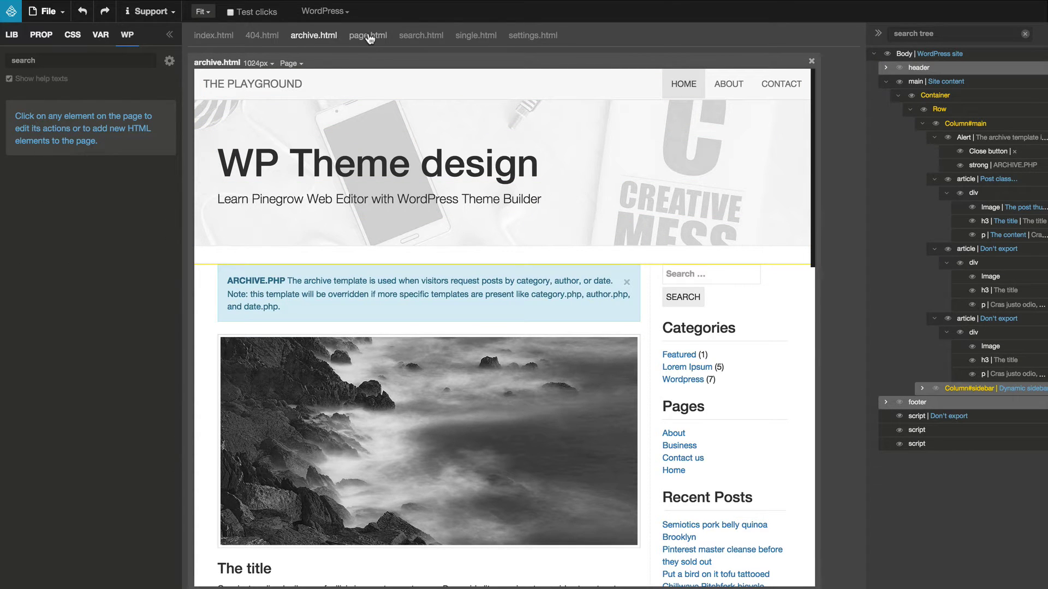
pyautogui.click(367, 35)
pyautogui.click(422, 35)
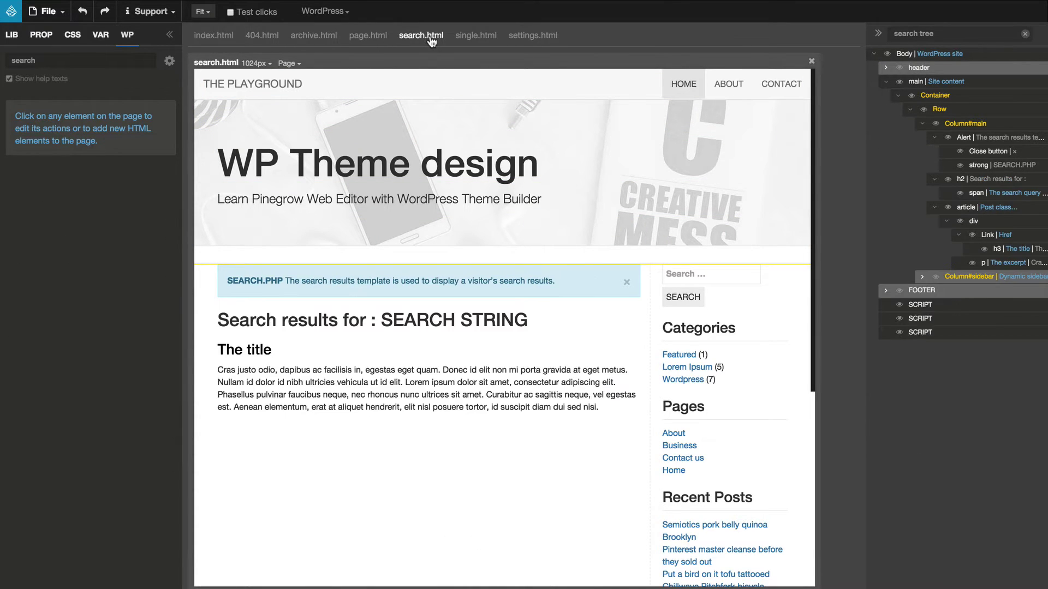
pyautogui.click(475, 36)
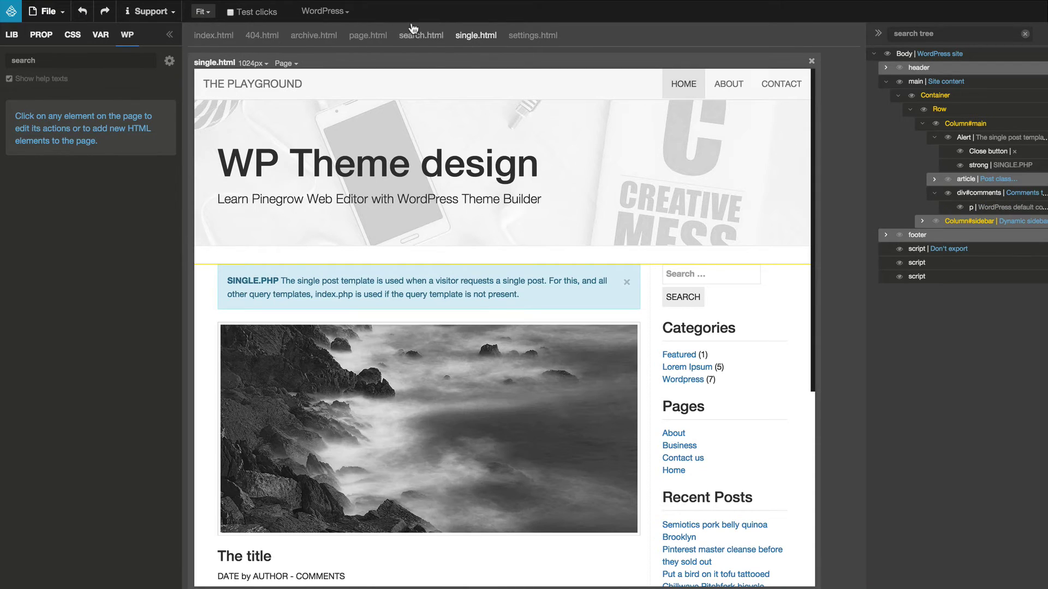
# - Append ' :)' to the 'WP Theme design' heading on index.html
pyautogui.click(213, 36)
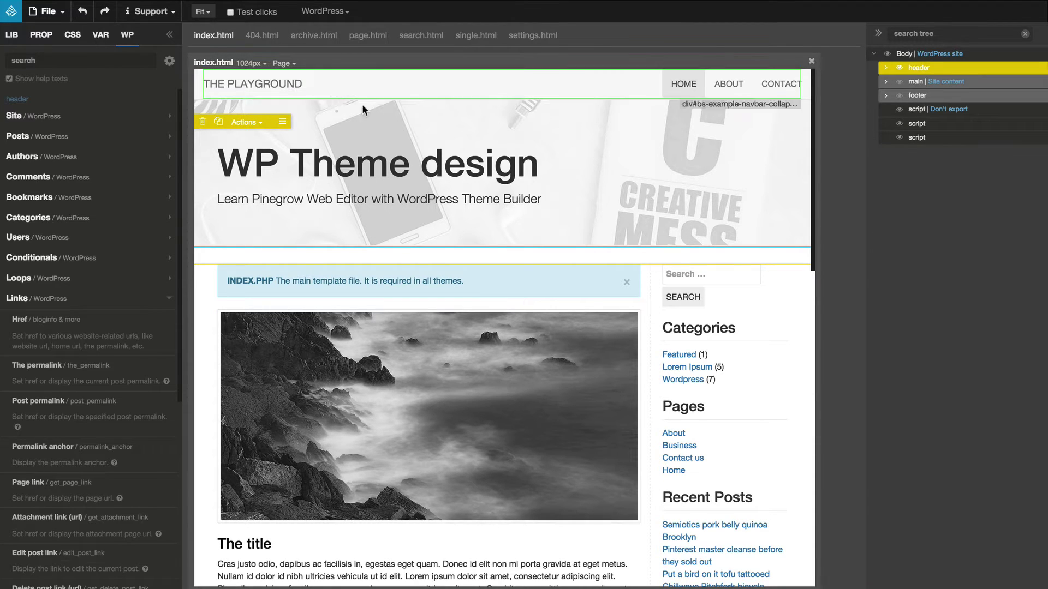
pyautogui.doubleClick(516, 168)
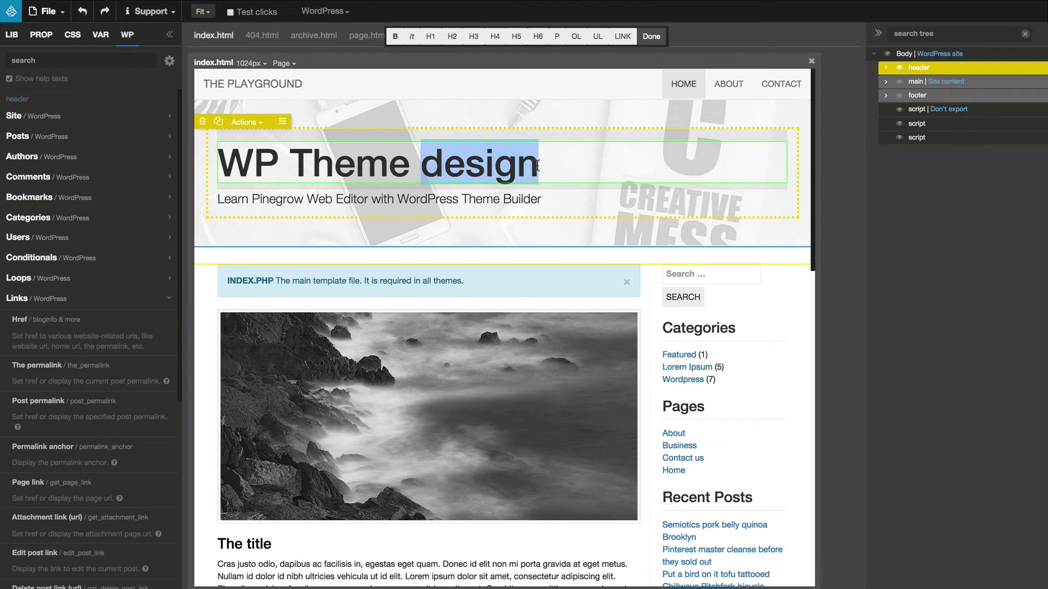
pyautogui.click(539, 168)
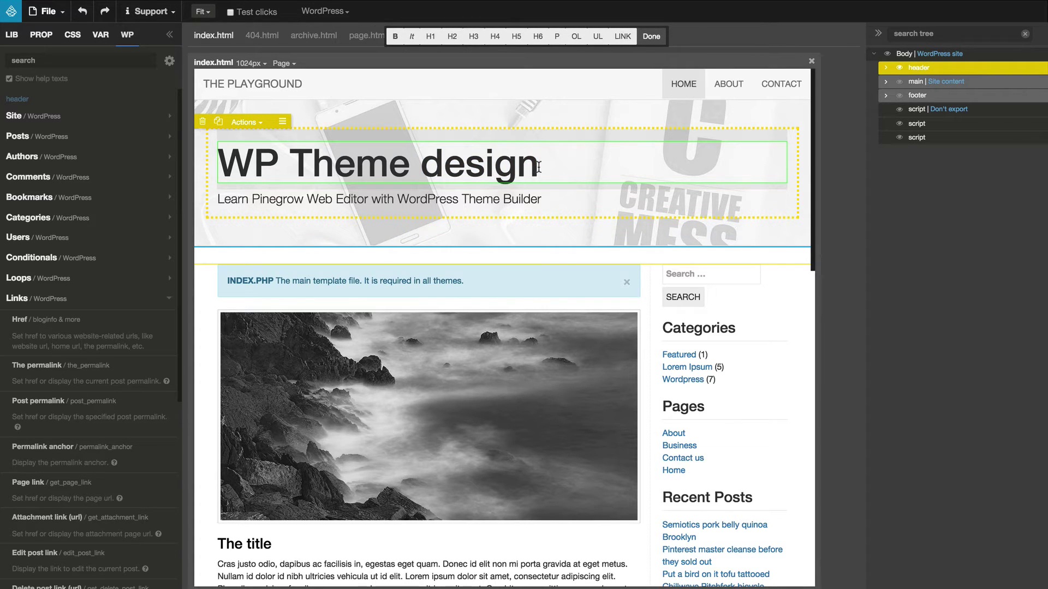
pyautogui.write(':)')
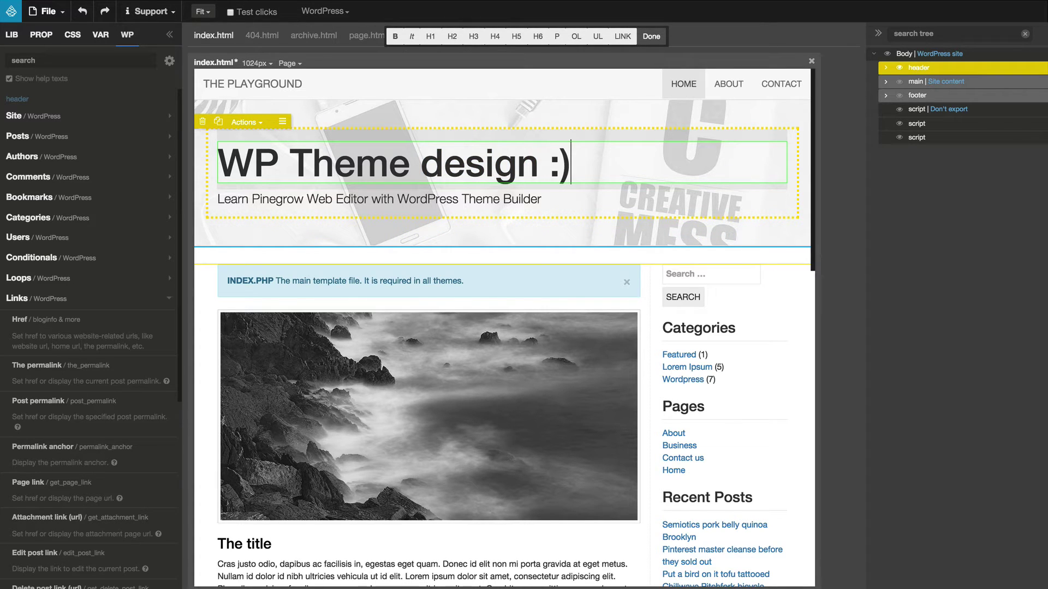
pyautogui.click(651, 36)
pyautogui.scroll(-5, 442, 270)
pyautogui.scroll(-5, 442, 196)
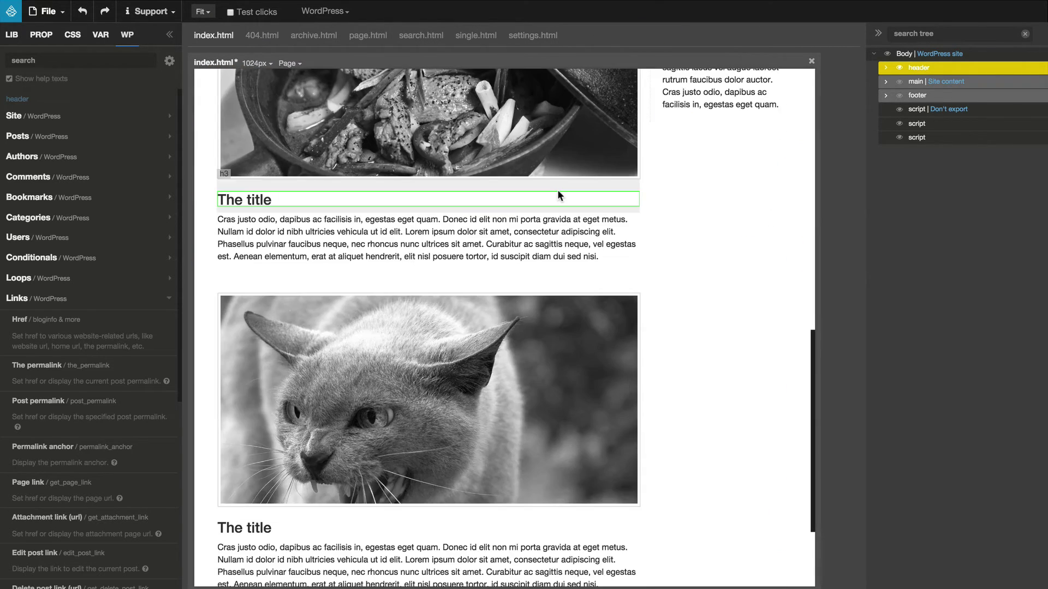
pyautogui.scroll(-2, 557, 195)
pyautogui.scroll(-3, 557, 195)
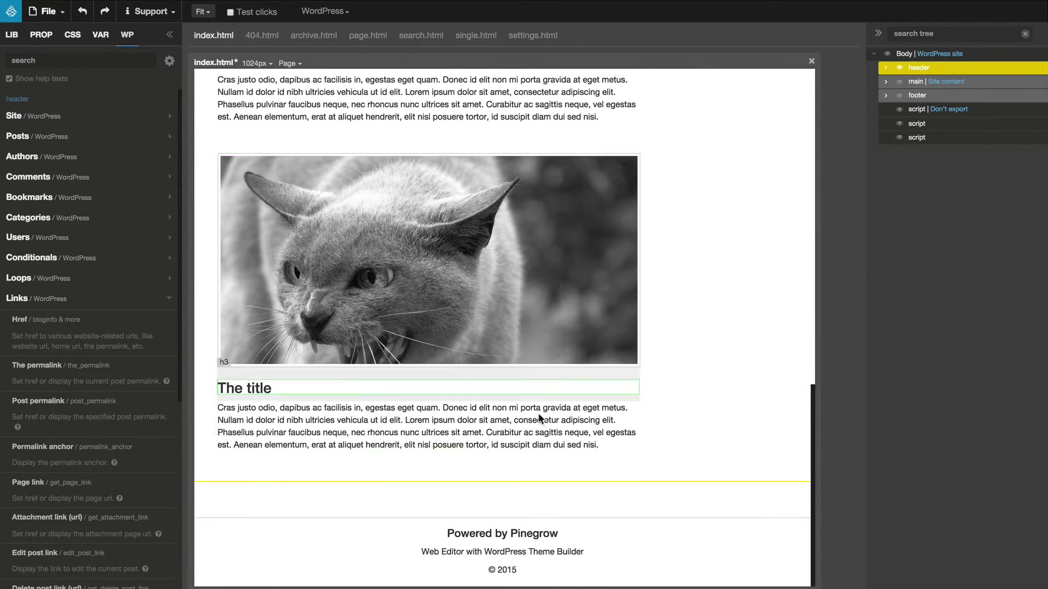
# - Append ' :)' to the footer's 'Powered by Pinegrow' line
pyautogui.click(541, 531)
pyautogui.doubleClick(540, 531)
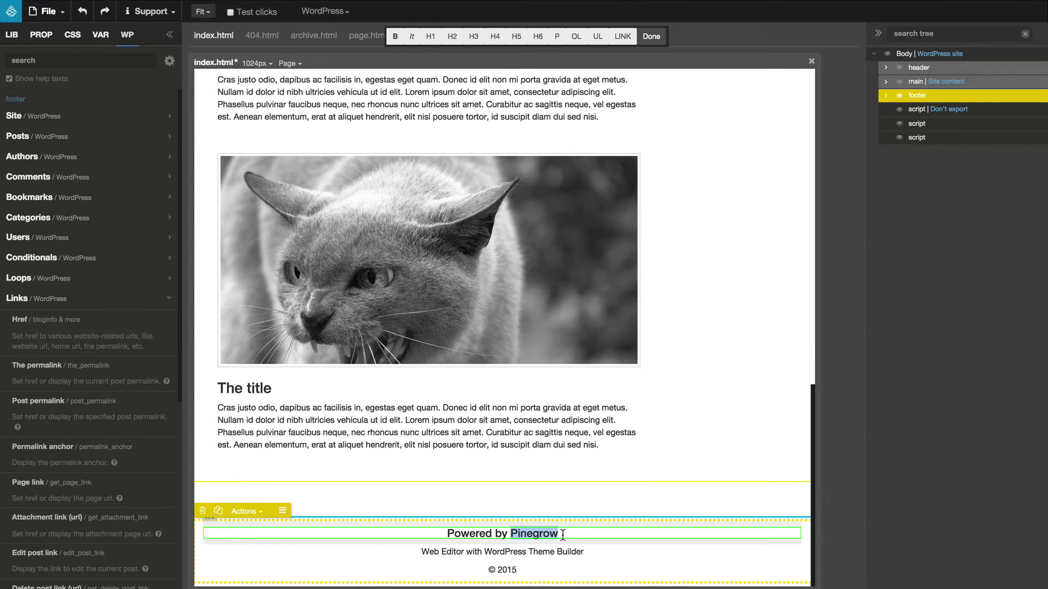
pyautogui.click(565, 534)
pyautogui.write(':)')
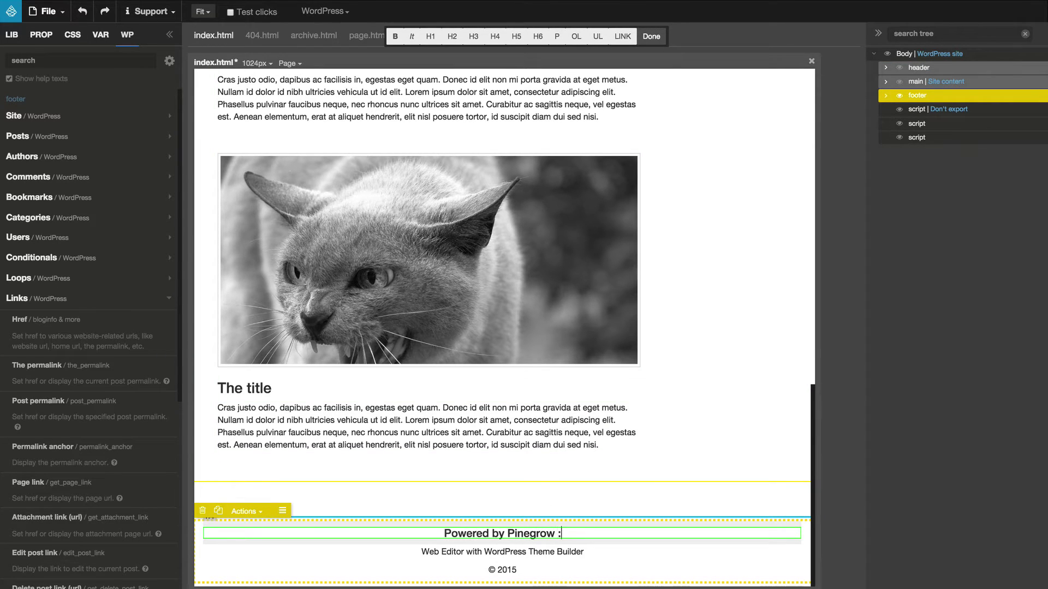
pyautogui.click(641, 356)
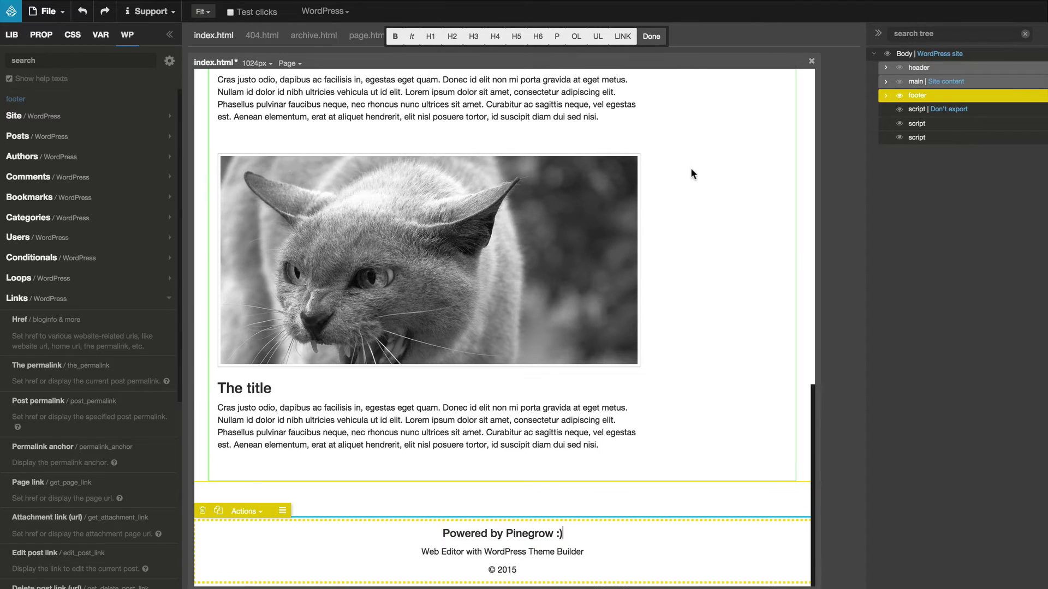
pyautogui.click(652, 38)
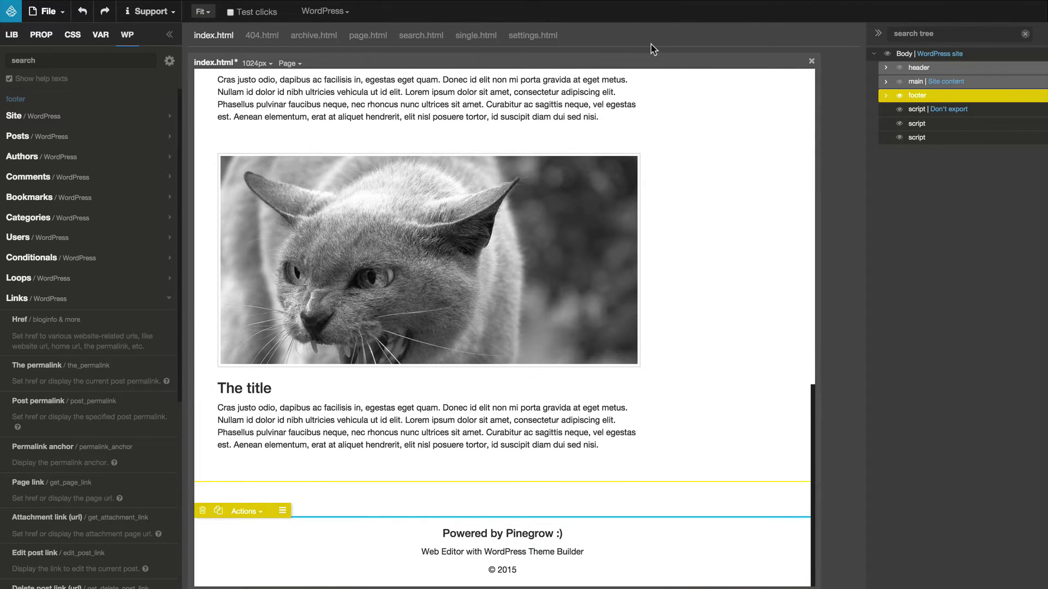
# - Save index.html and switch to the 404.html template
pyautogui.click(48, 11)
pyautogui.click(45, 109)
pyautogui.click(256, 39)
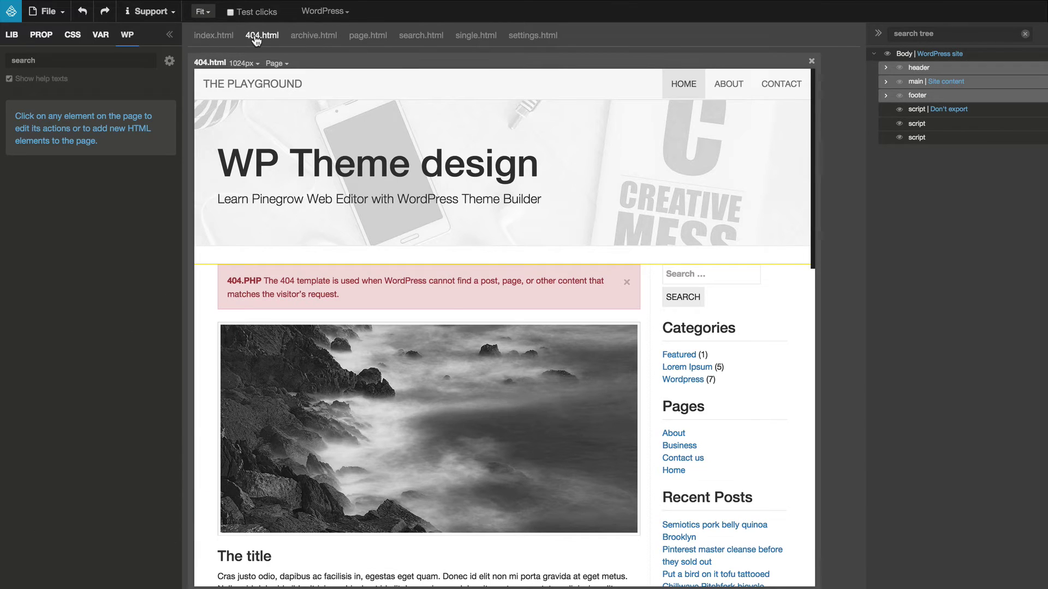
# - Apply the index.html master page to 404.html's body, confirming the content replacement
pyautogui.click(314, 35)
pyautogui.click(368, 36)
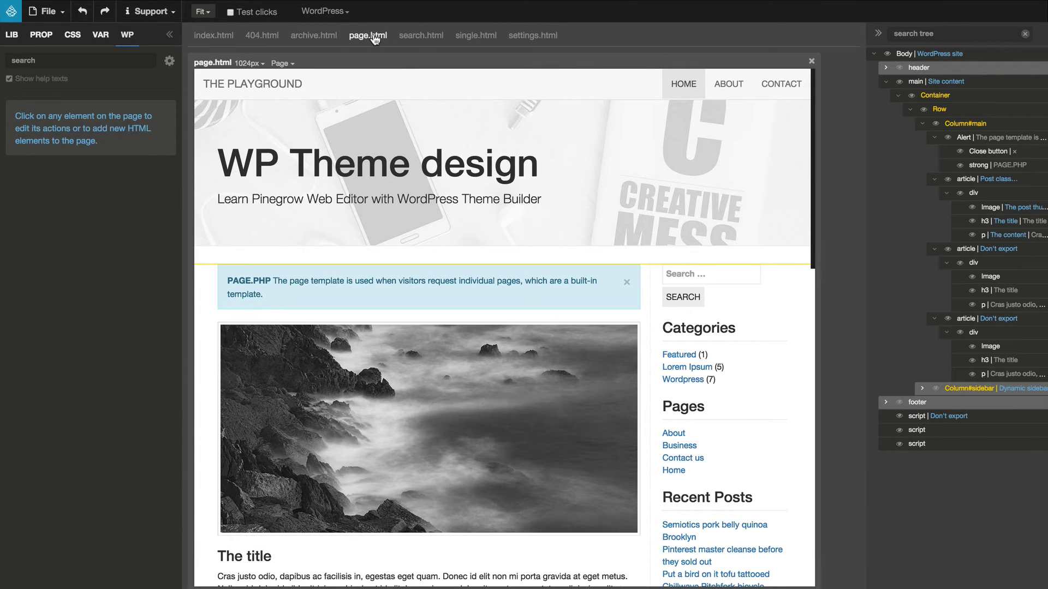
pyautogui.click(262, 35)
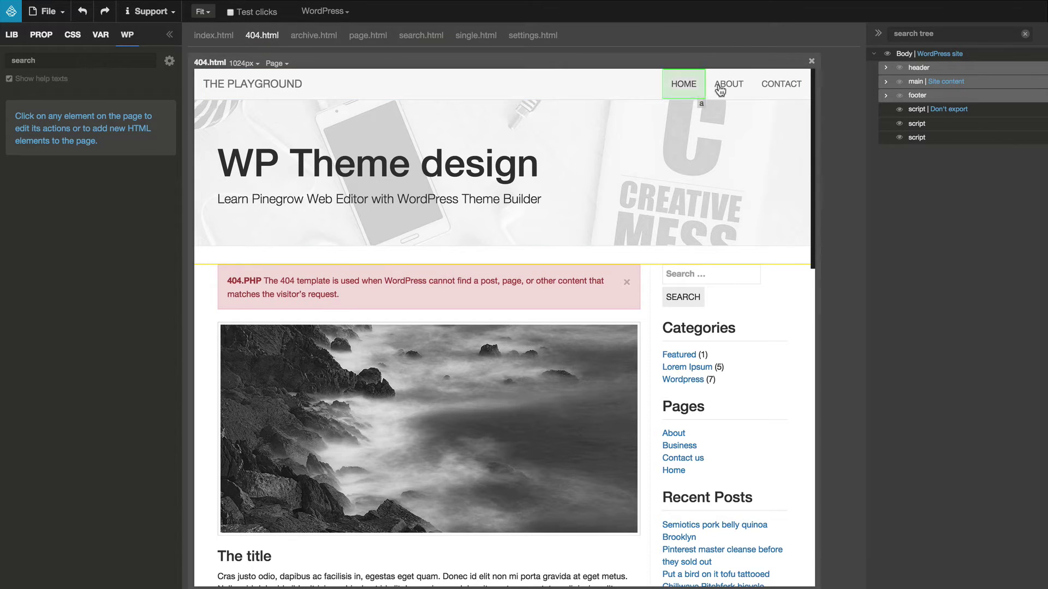
pyautogui.click(899, 54)
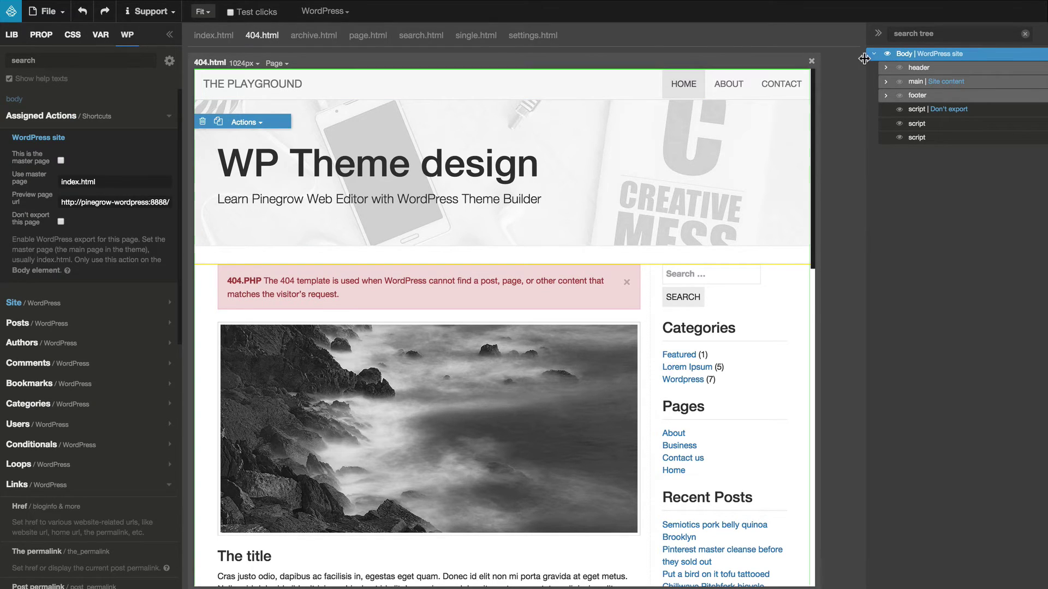
pyautogui.click(340, 13)
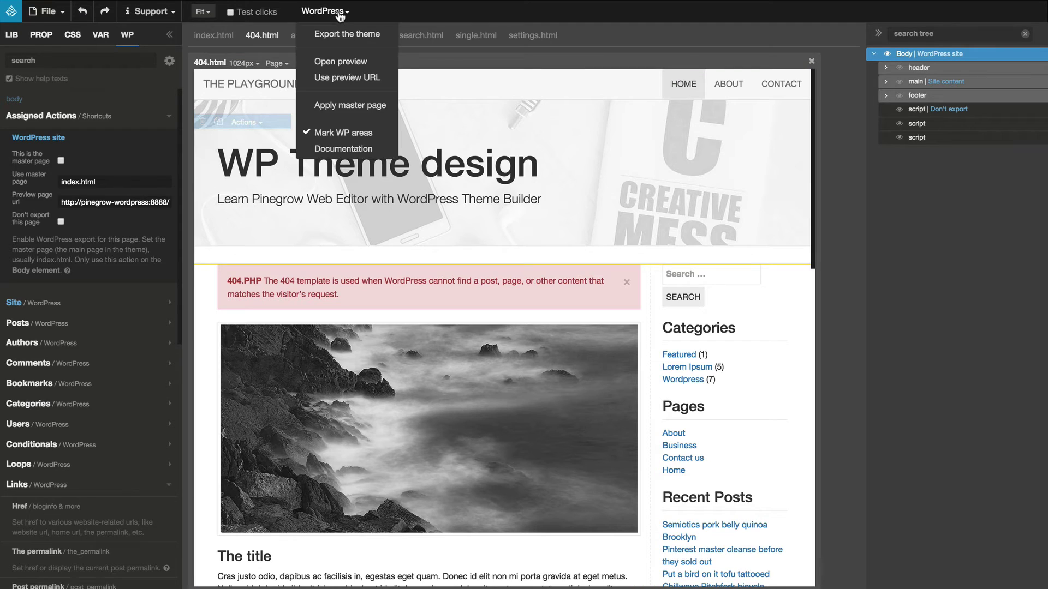
pyautogui.click(347, 106)
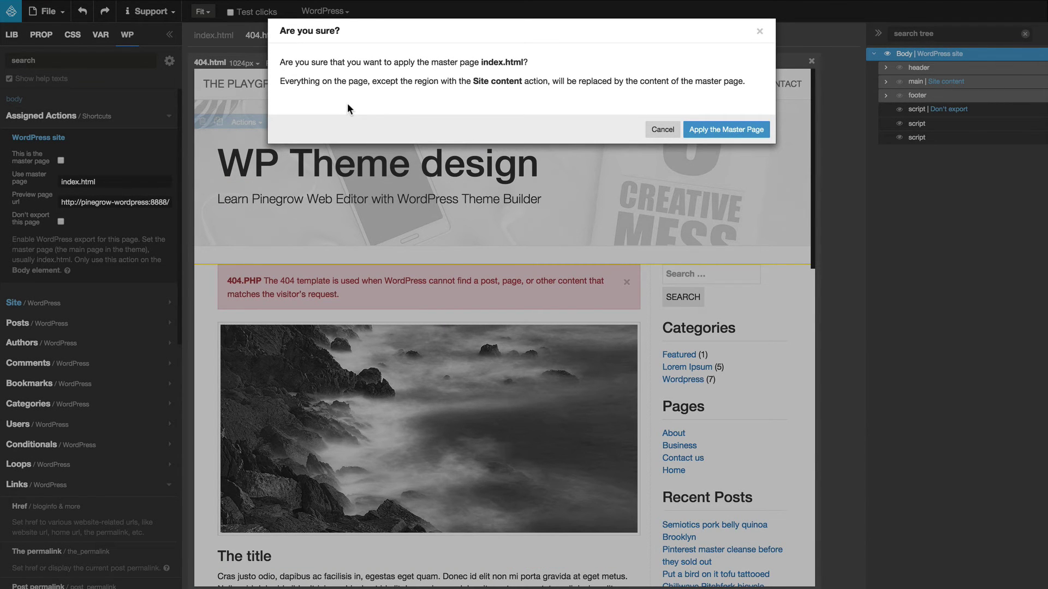
pyautogui.click(729, 132)
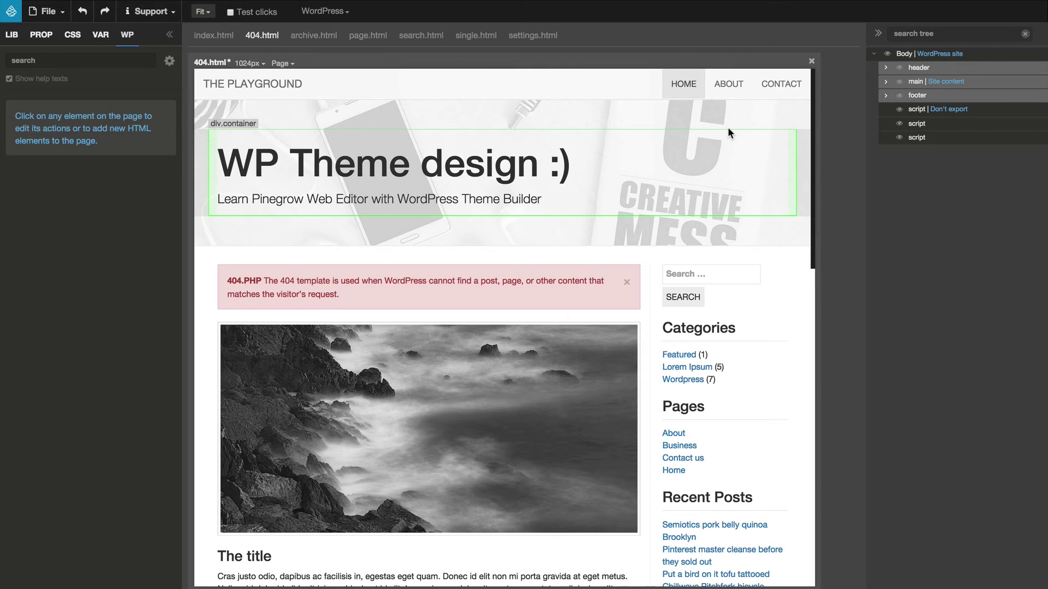
# - On archive.html, select Body and choose Apply master page from the WordPress menu
pyautogui.click(313, 36)
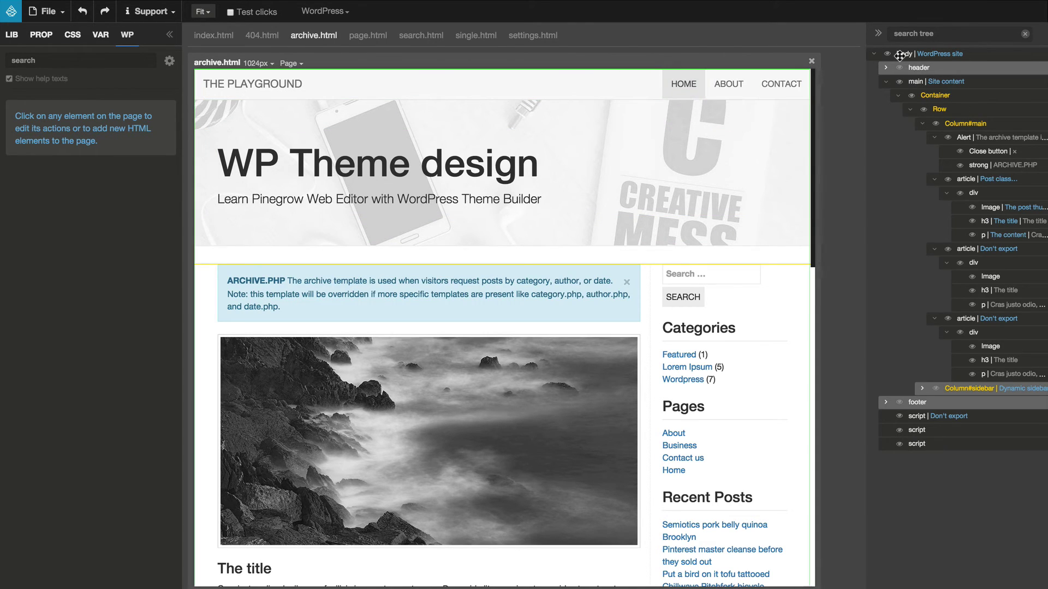
pyautogui.click(928, 54)
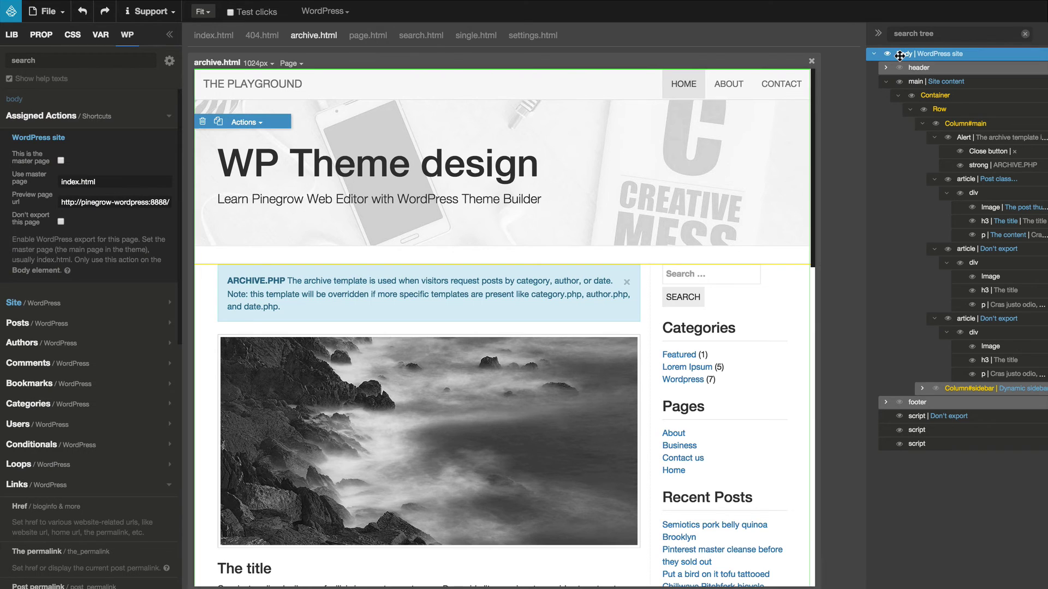
pyautogui.click(325, 12)
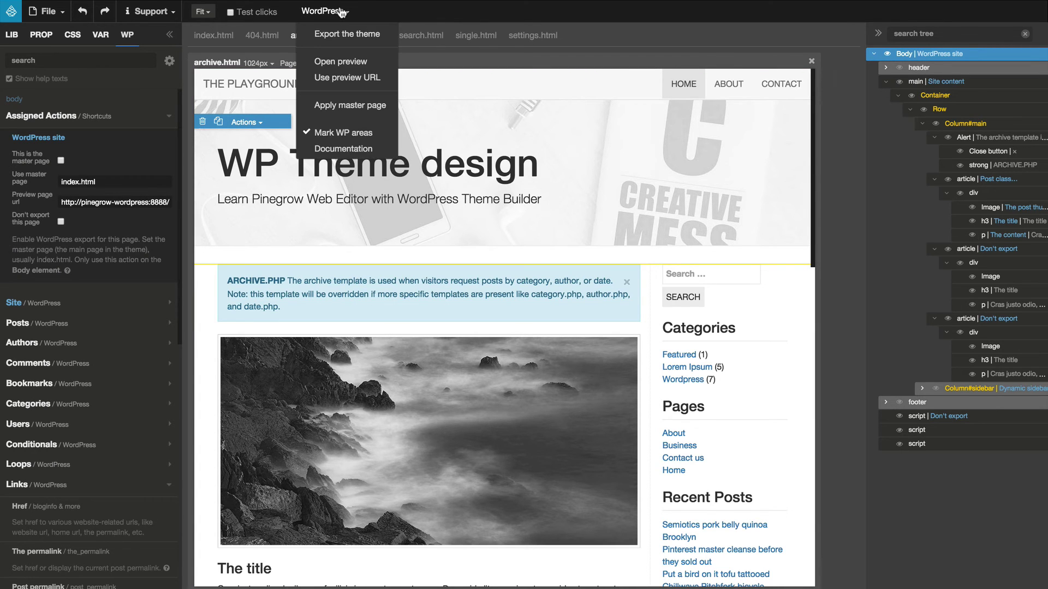
pyautogui.click(344, 105)
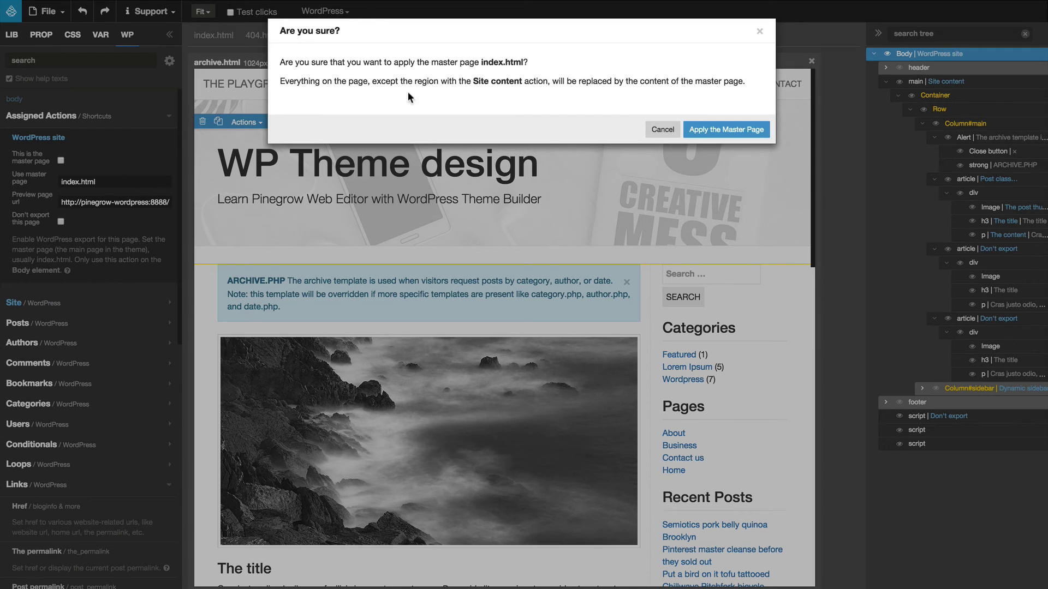